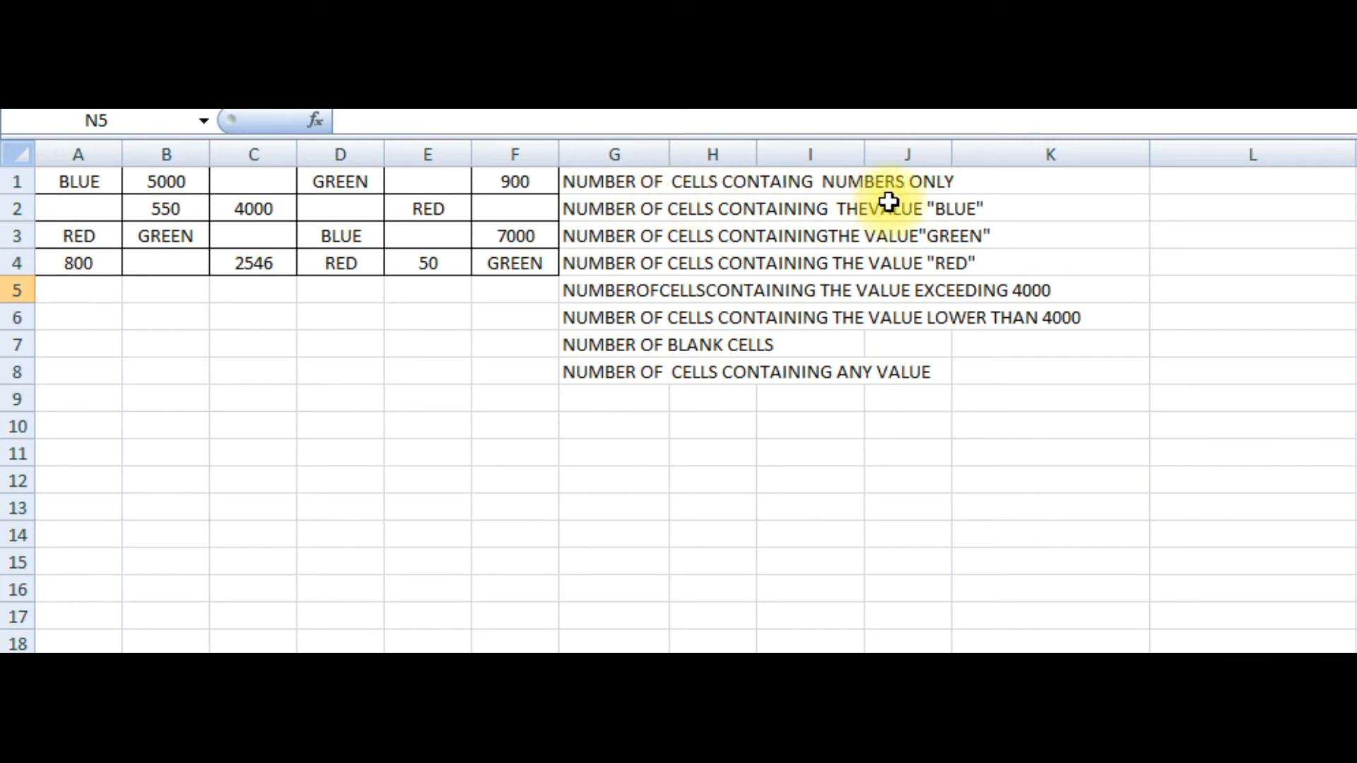
Step: Enter =COUNT(A1:F4) in cell L1 to count the cells containing numbers only
{"action": "left_click", "coordinate": [1166, 181]}
{"action": "type", "text": "="}
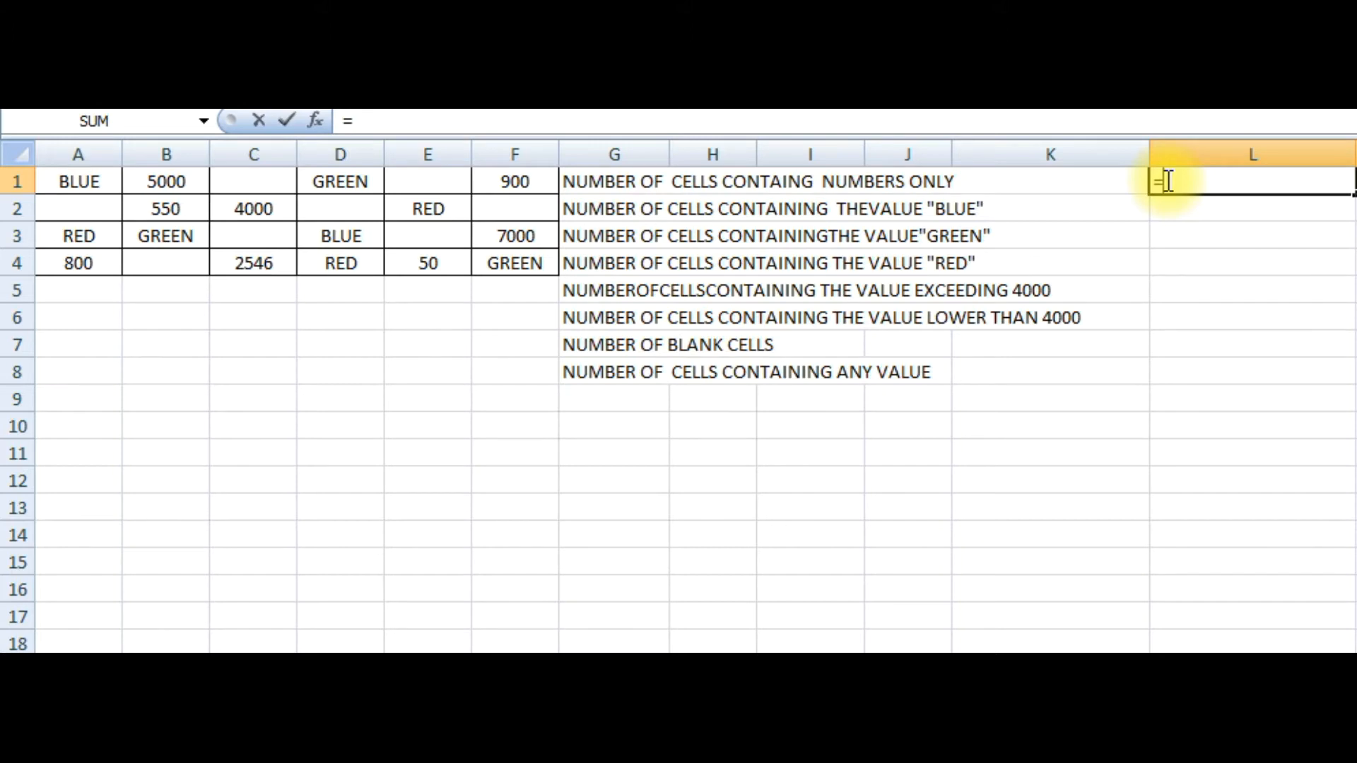
{"action": "type", "text": "COUNT"}
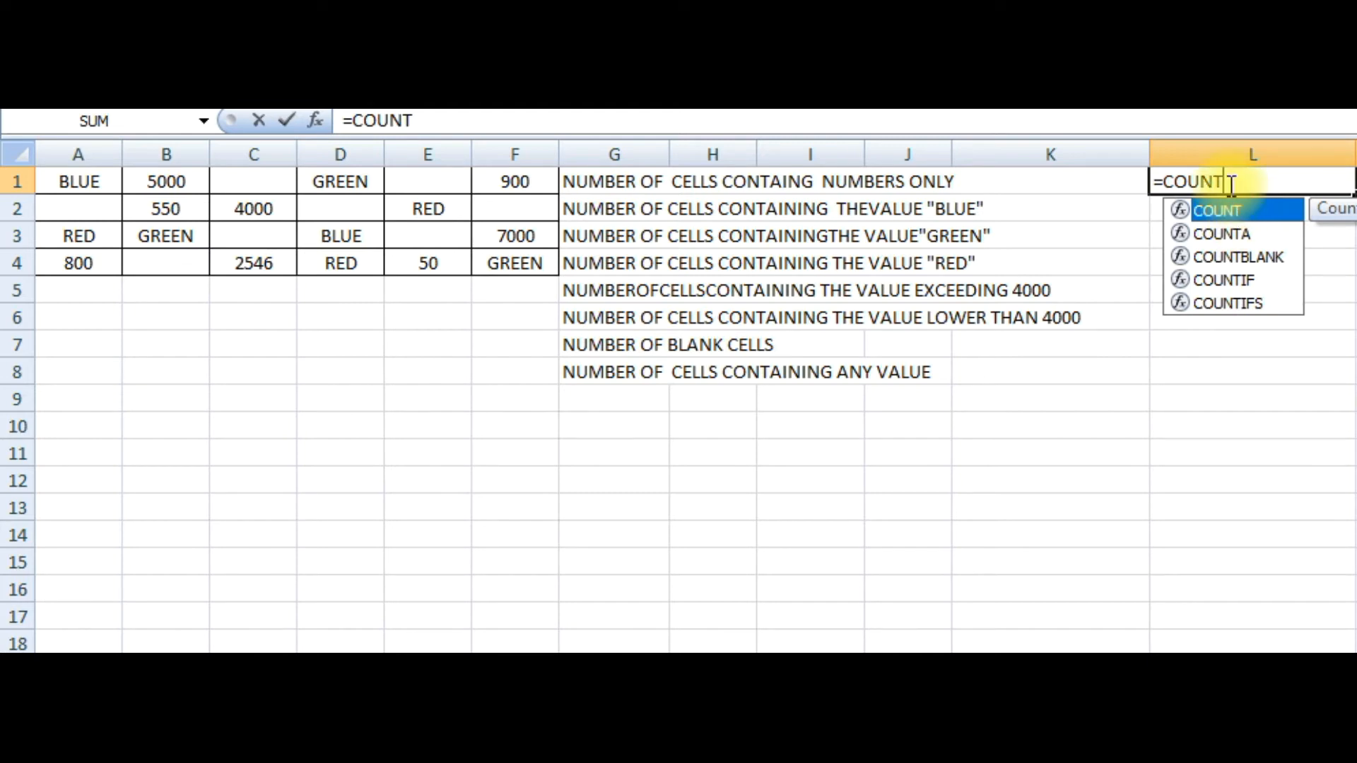
{"action": "double_click", "coordinate": [1218, 210]}
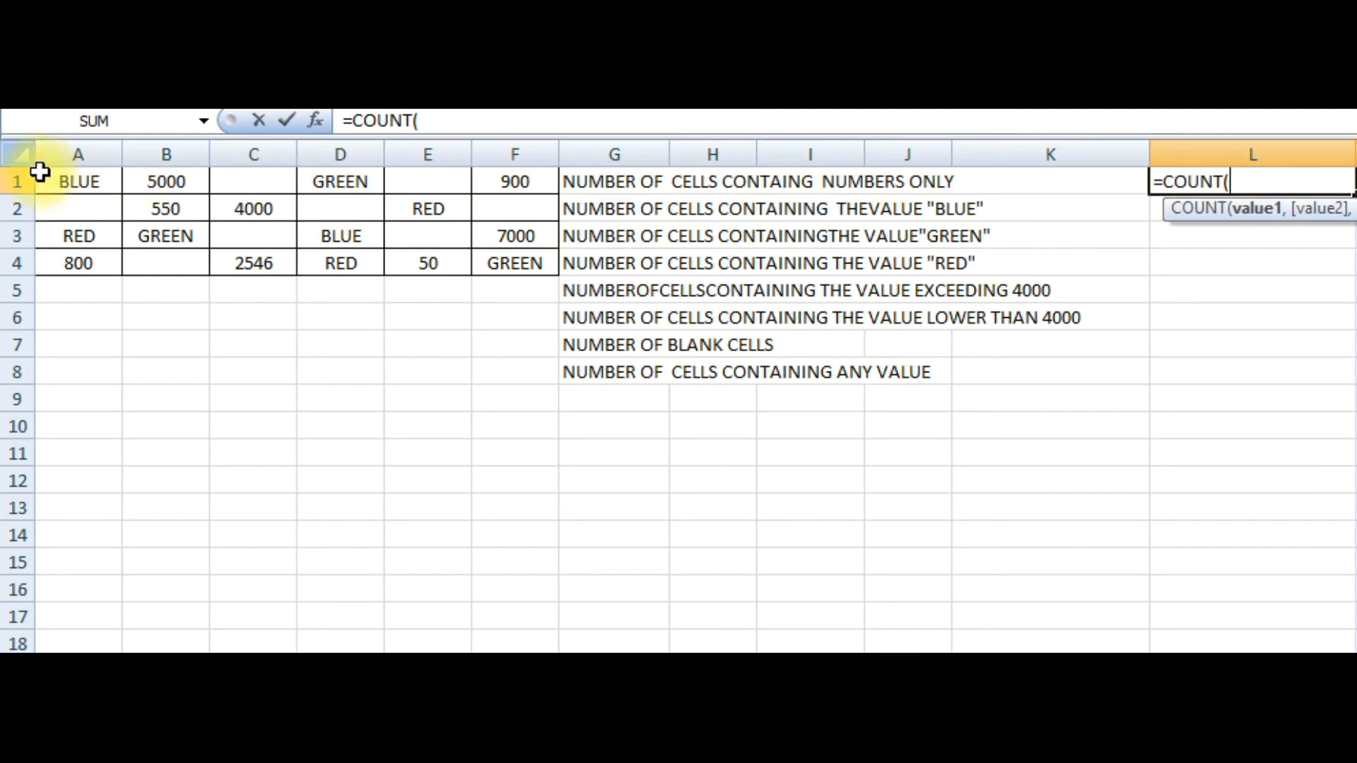
{"action": "left_click_drag", "start_coordinate": [67, 181], "coordinate": [534, 266]}
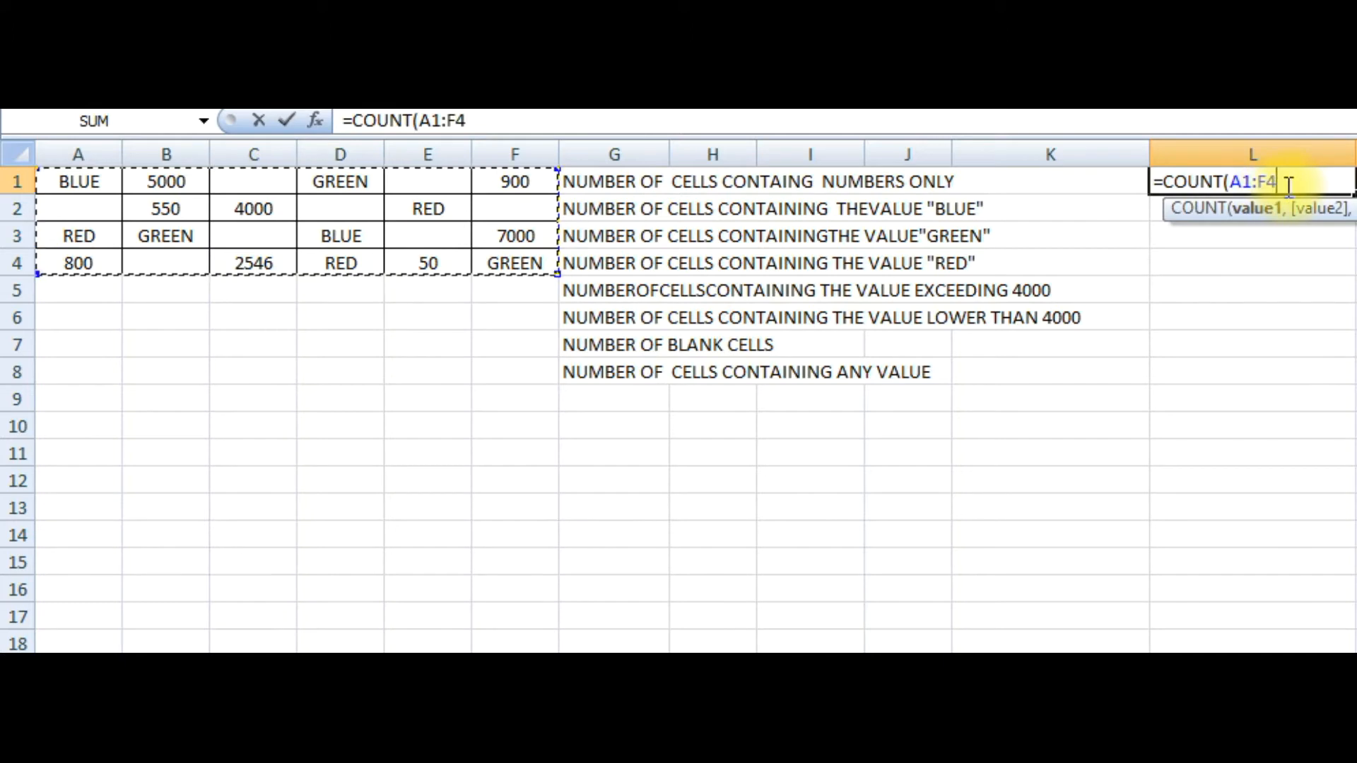
{"action": "type", "text": ")"}
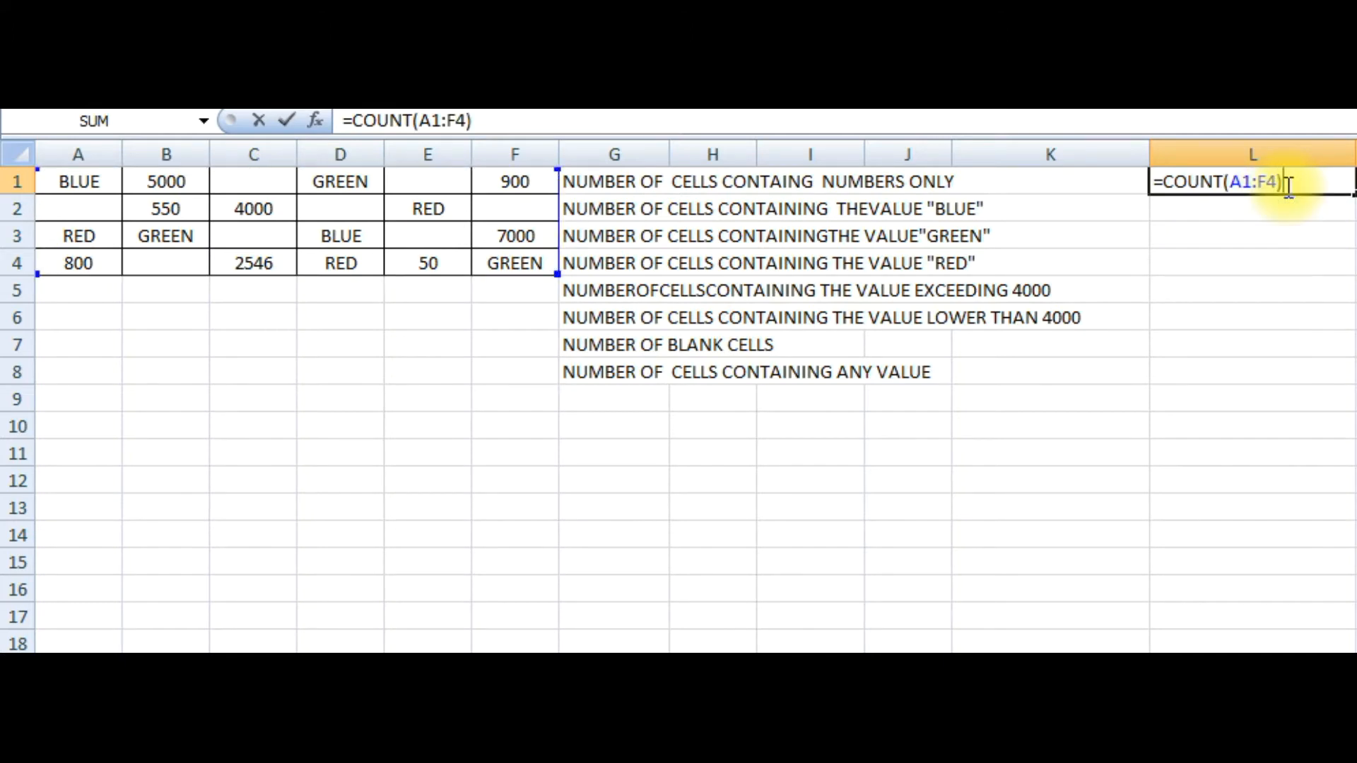
{"action": "key", "text": "Return"}
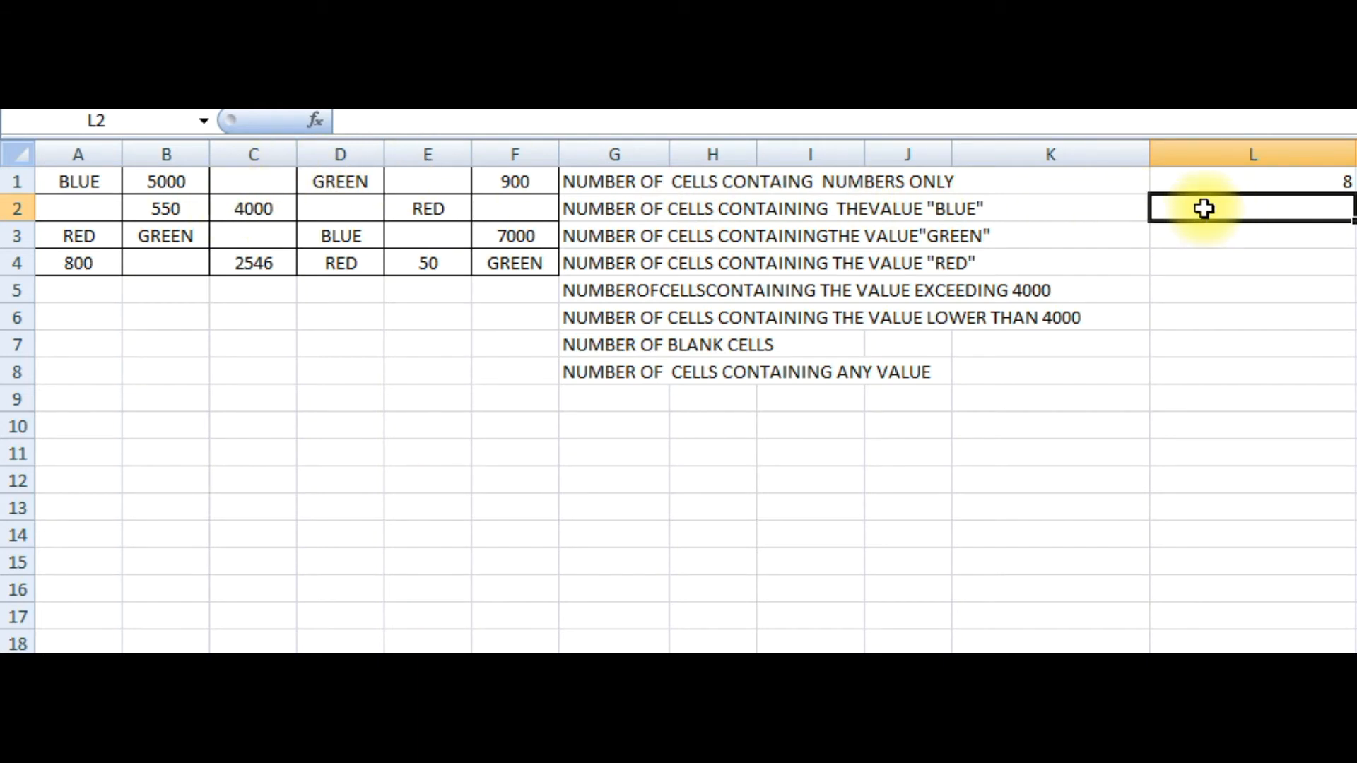
Step: Enter =COUNTIF(A1:F4,"BLUE") in cell L2 to count the cells containing the value BLUE
{"action": "type", "text": "="}
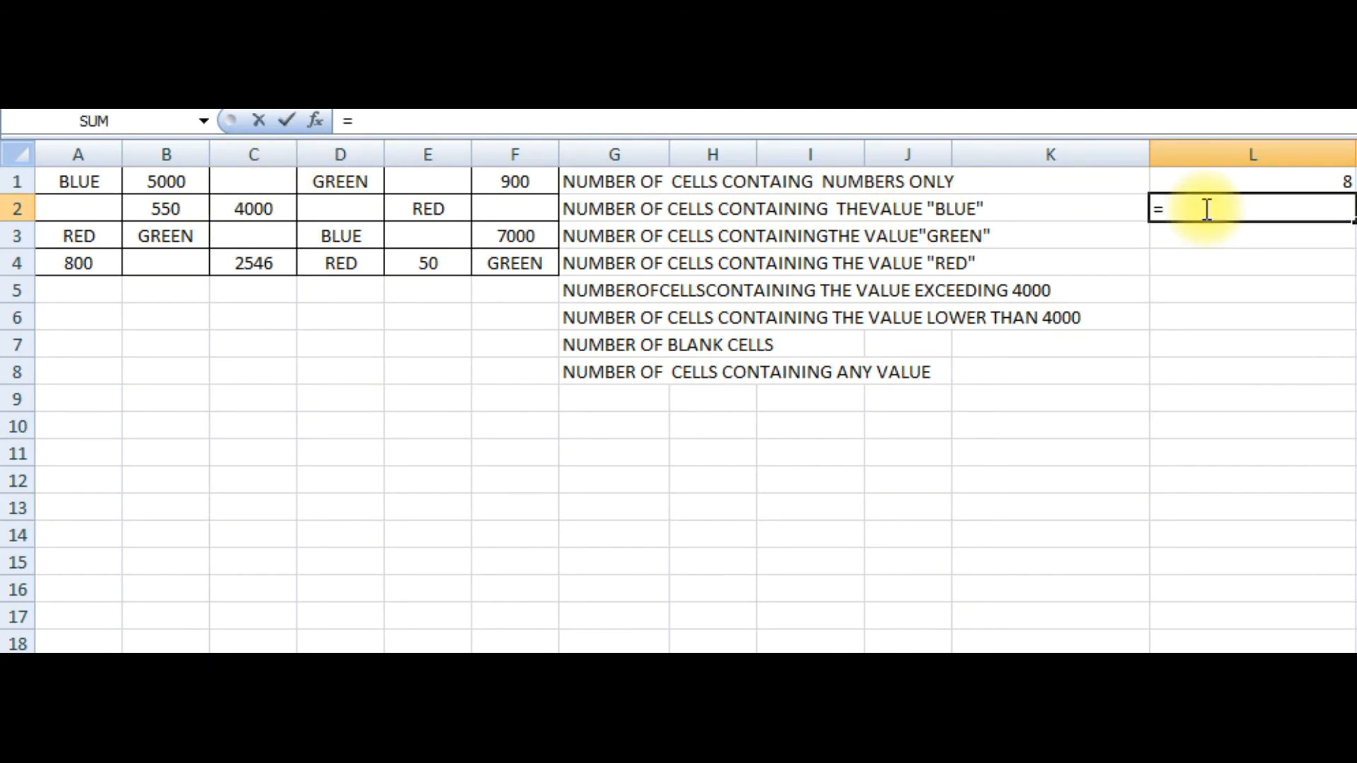
{"action": "type", "text": "COUNT"}
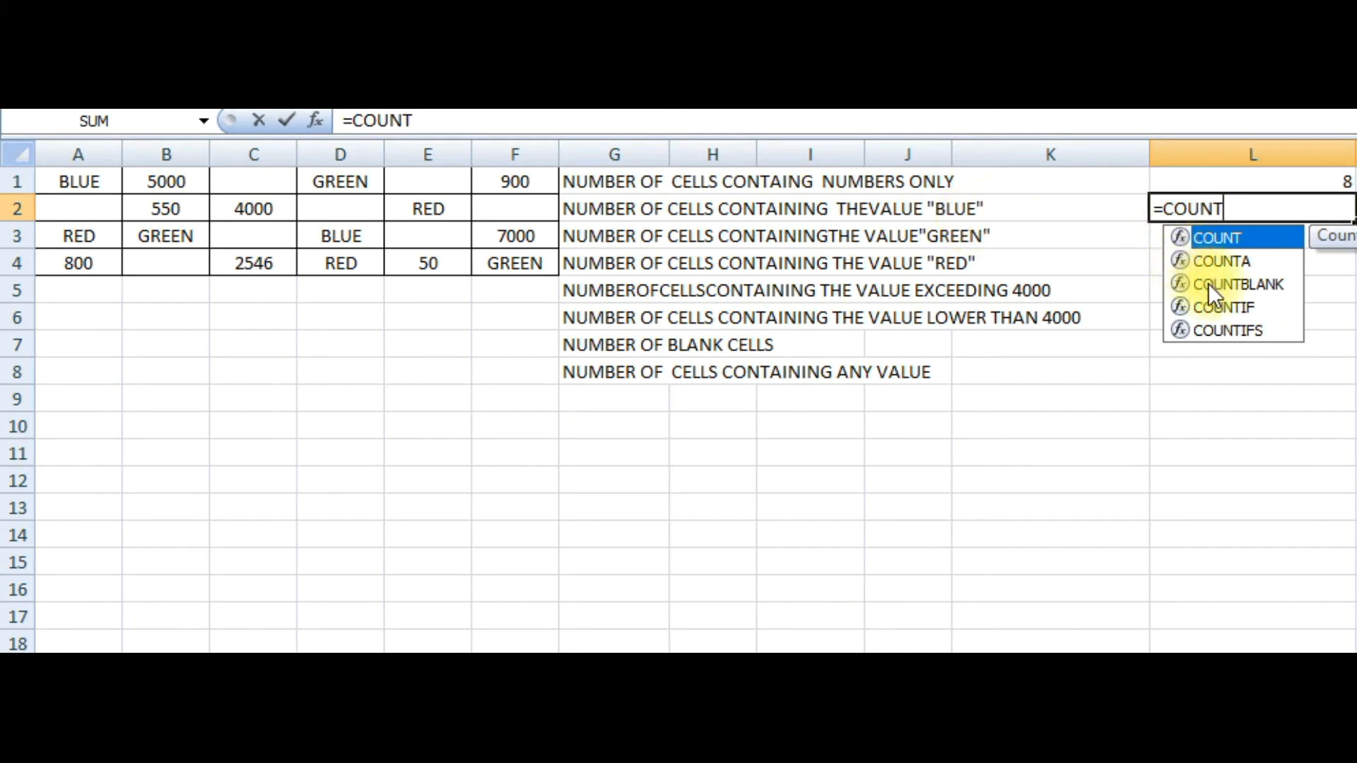
{"action": "left_click", "coordinate": [1226, 308]}
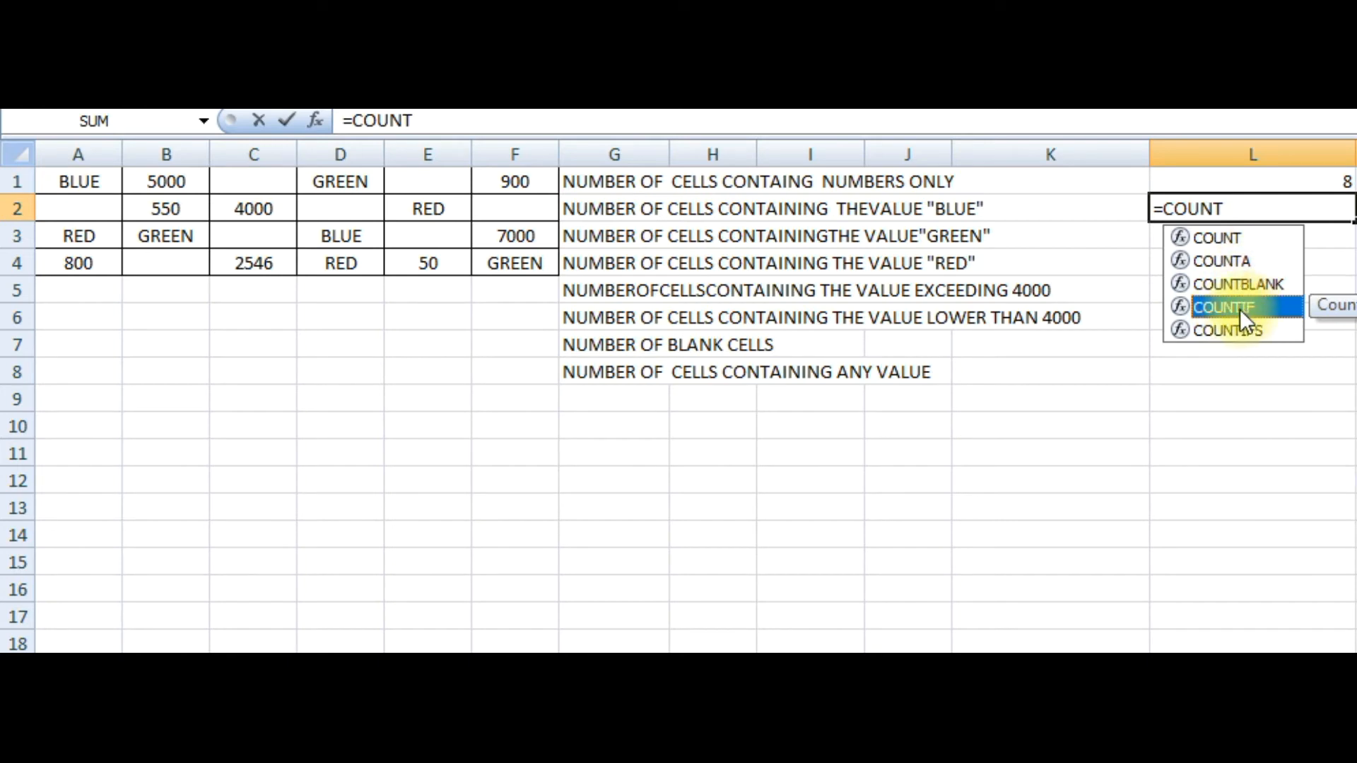
{"action": "double_click", "coordinate": [1239, 308]}
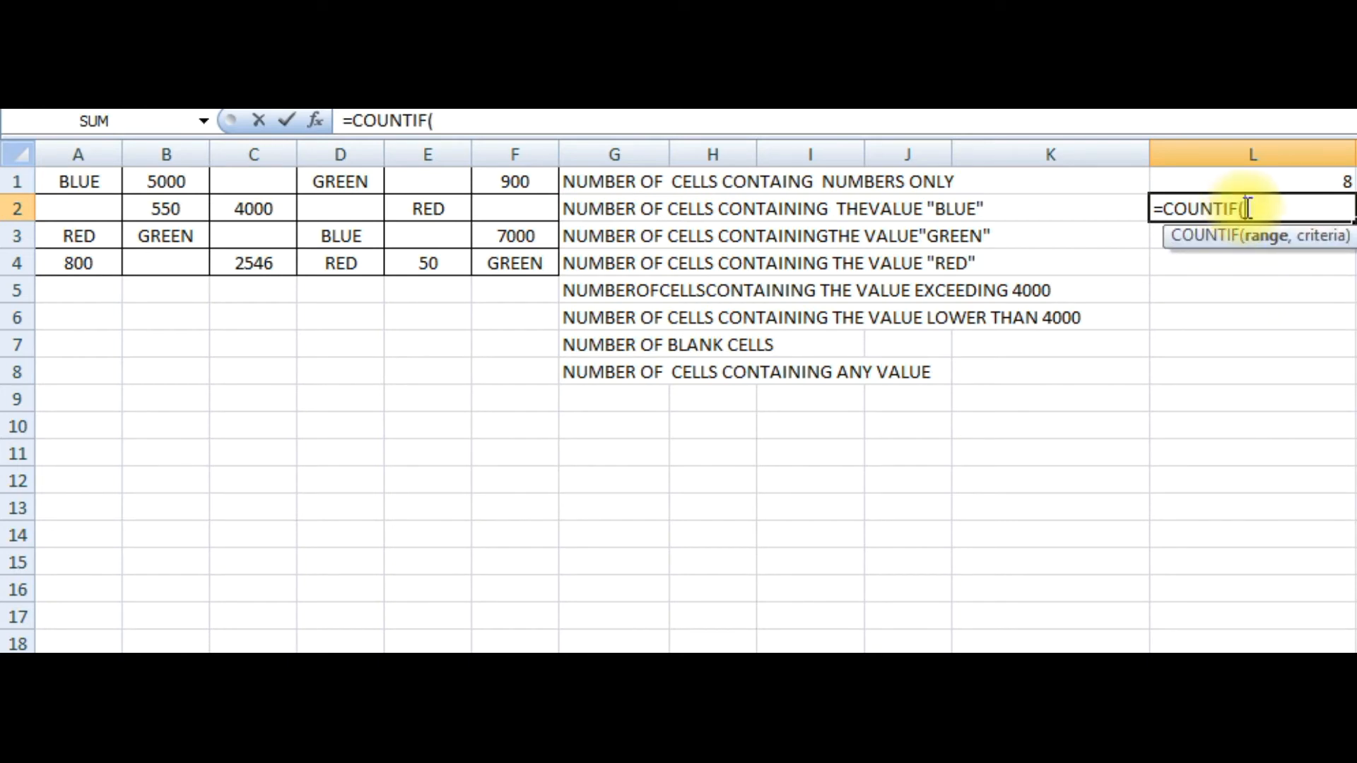
{"action": "left_click", "coordinate": [79, 185]}
{"action": "left_click_drag", "start_coordinate": [79, 185], "coordinate": [512, 261]}
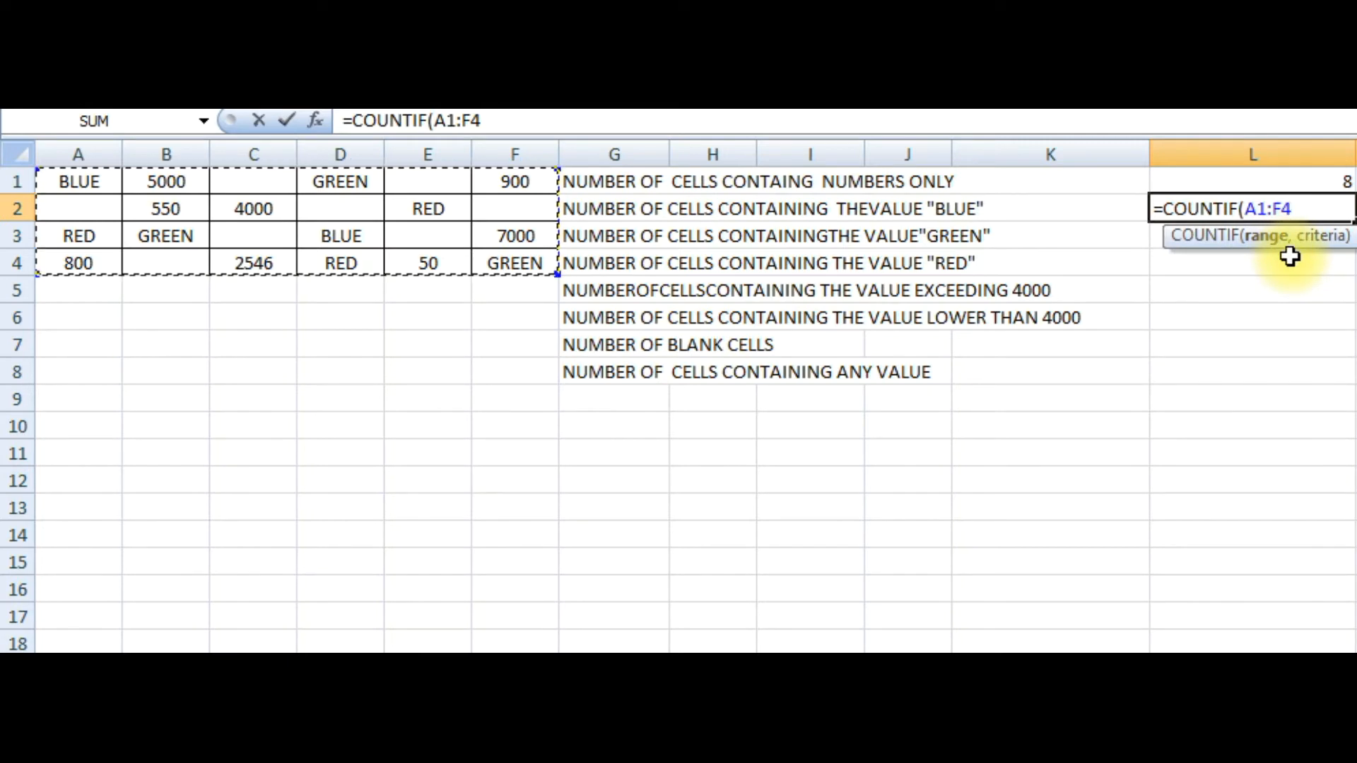
{"action": "type", "text": ","}
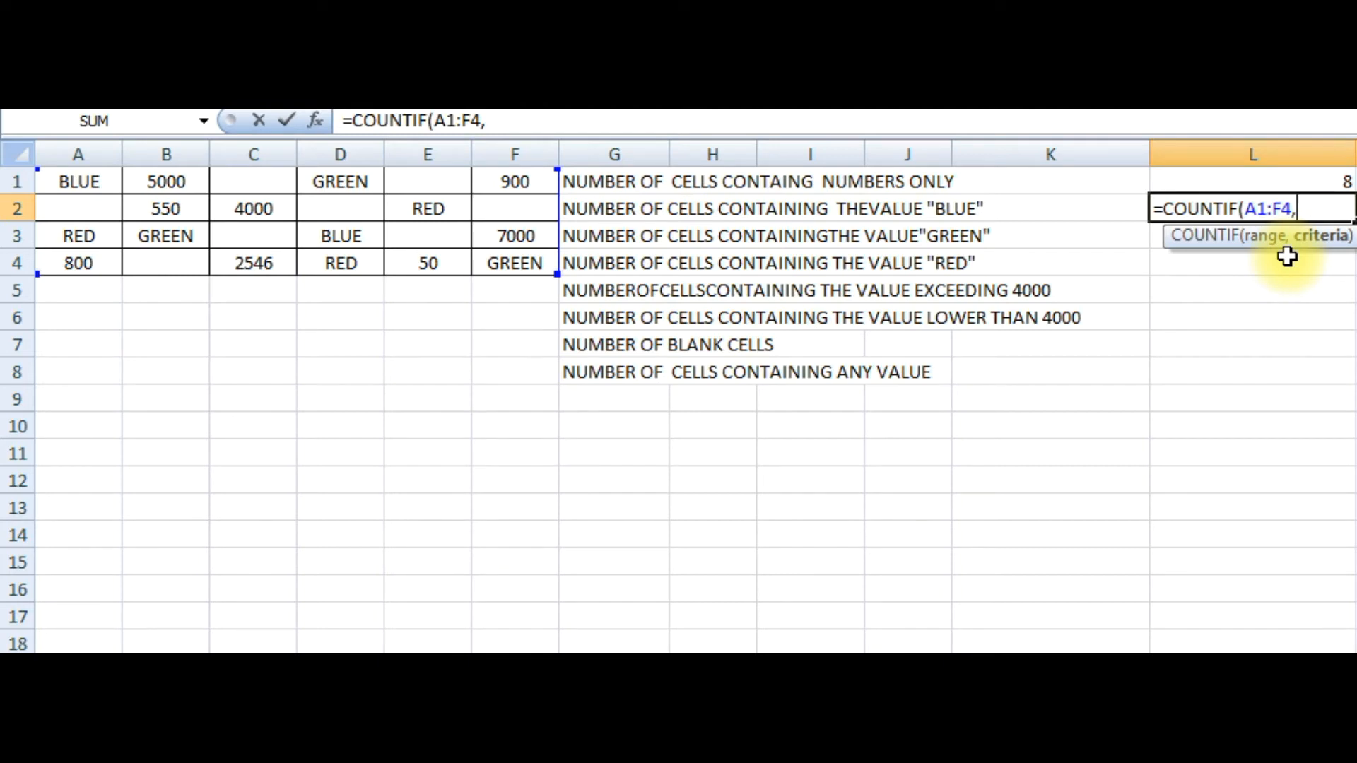
{"action": "type", "text": "\"BLUE"}
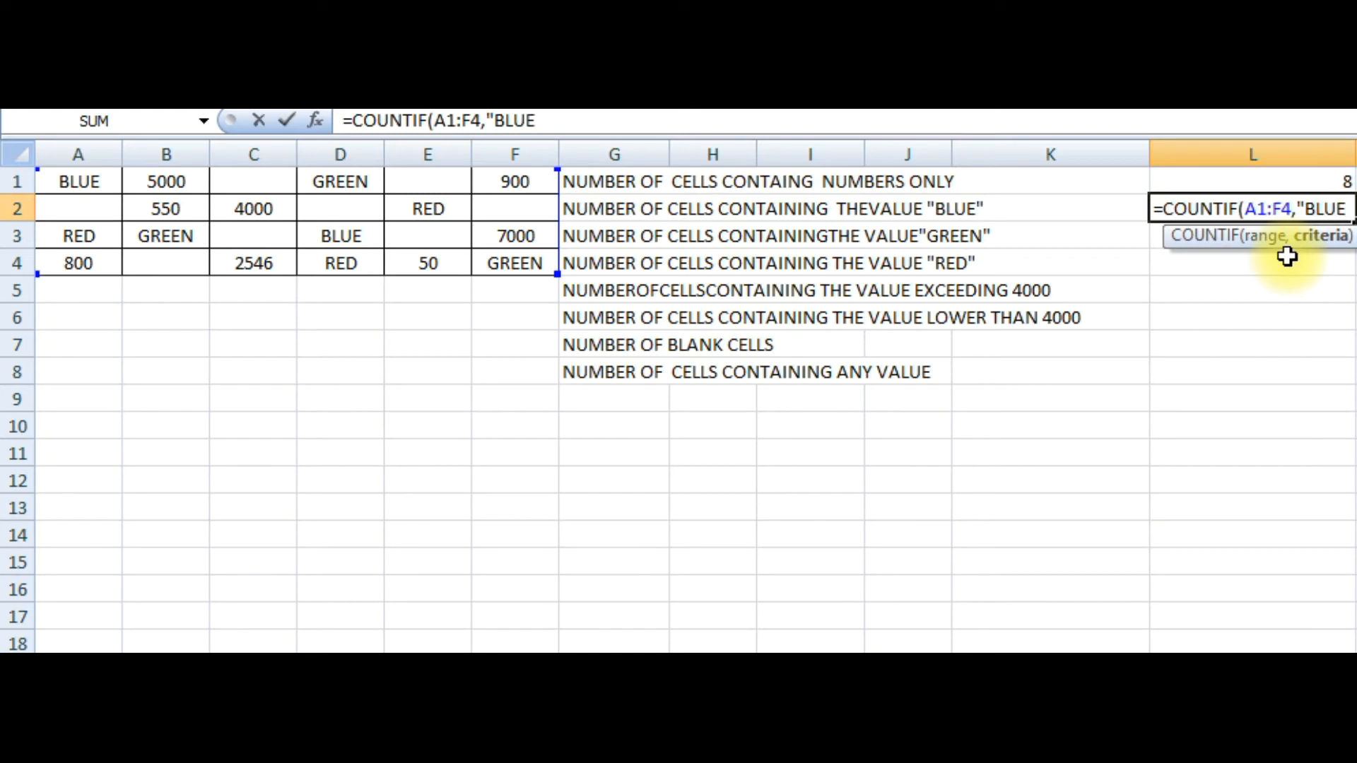
{"action": "type", "text": "\")"}
{"action": "key", "text": "Return"}
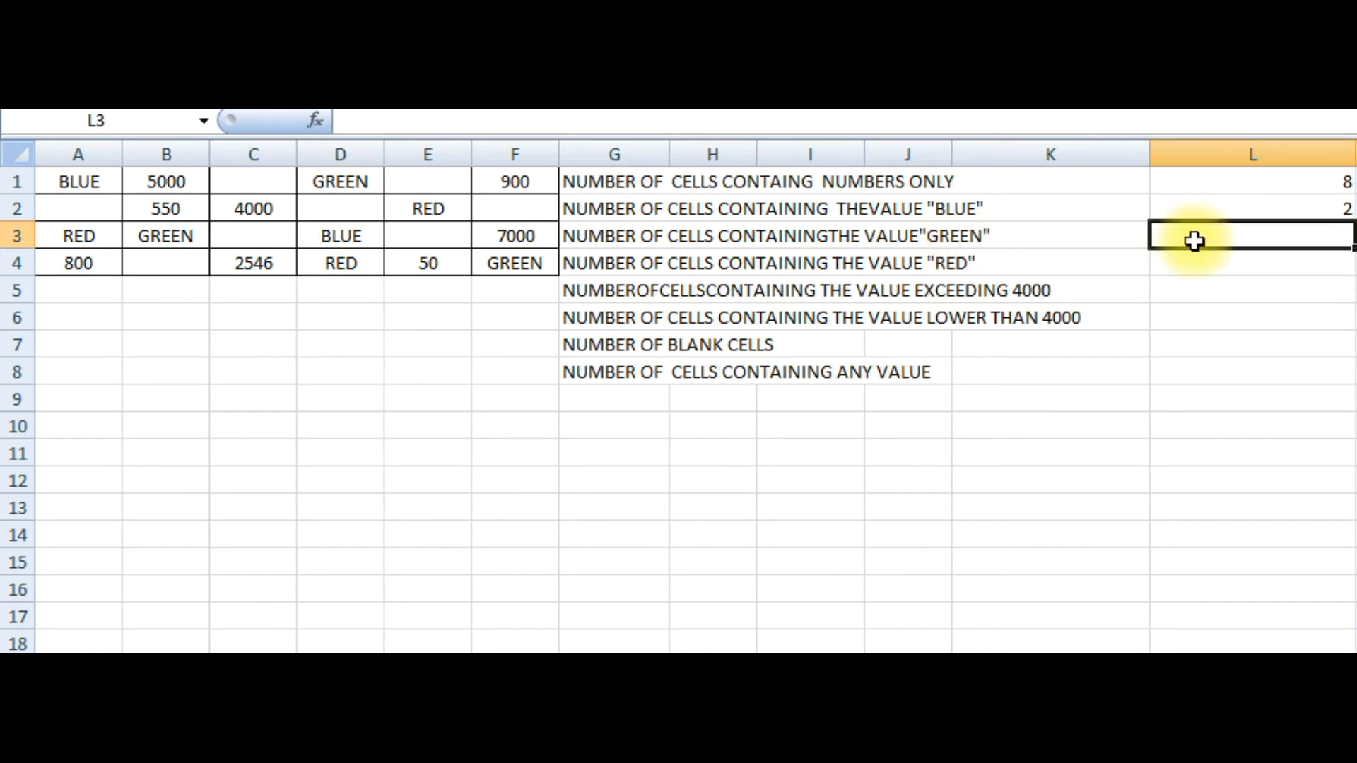
Step: Enter =COUNTIF(A1:F4,"GREEN") in cell L3 to count the cells containing the value GREEN
{"action": "type", "text": "=COUNT"}
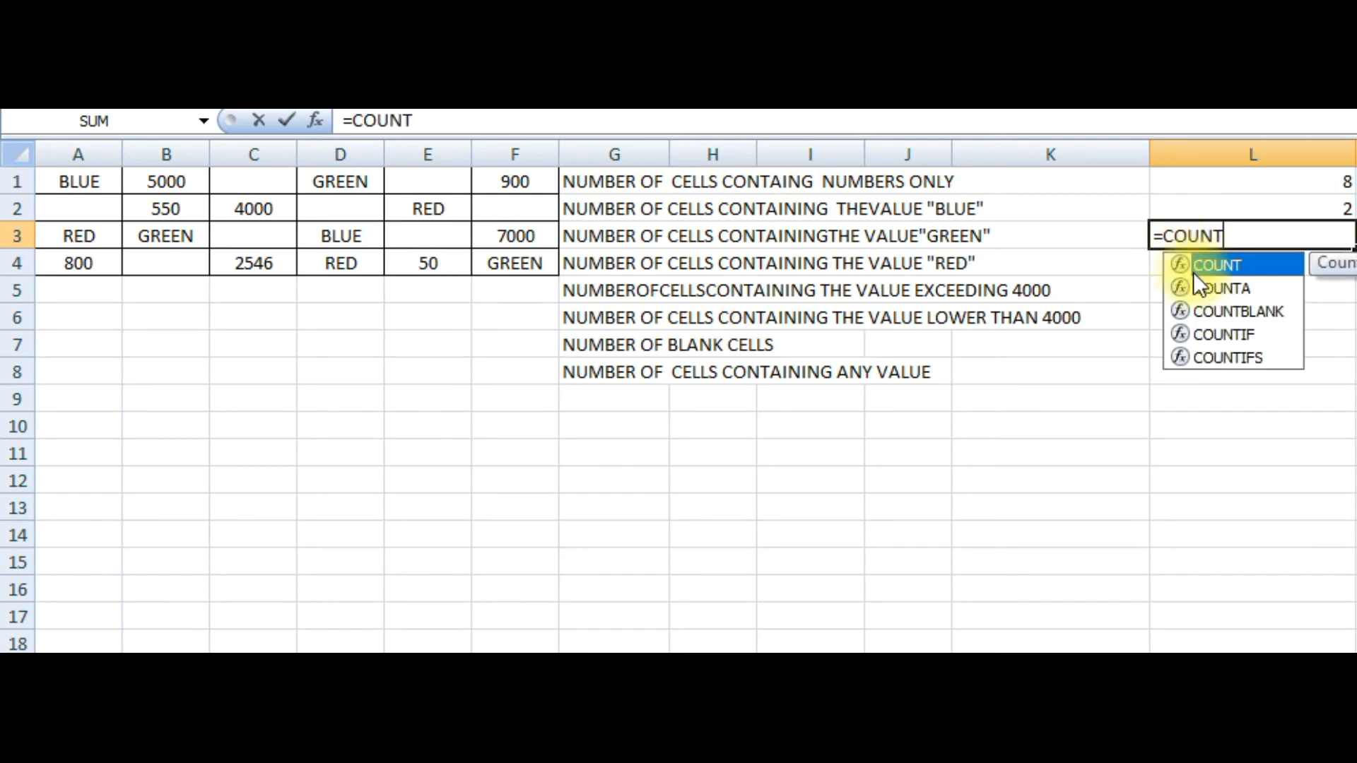
{"action": "double_click", "coordinate": [1231, 335]}
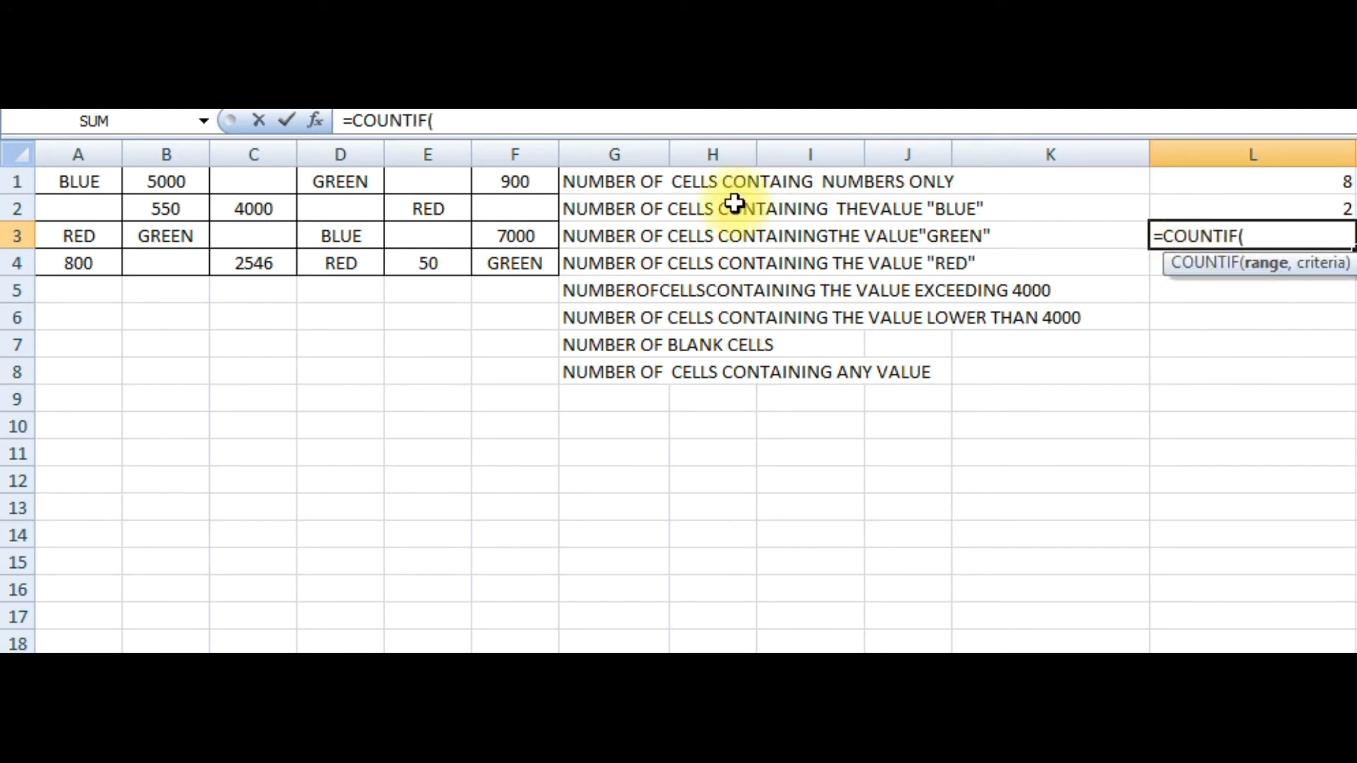
{"action": "left_click_drag", "start_coordinate": [76, 182], "coordinate": [532, 267]}
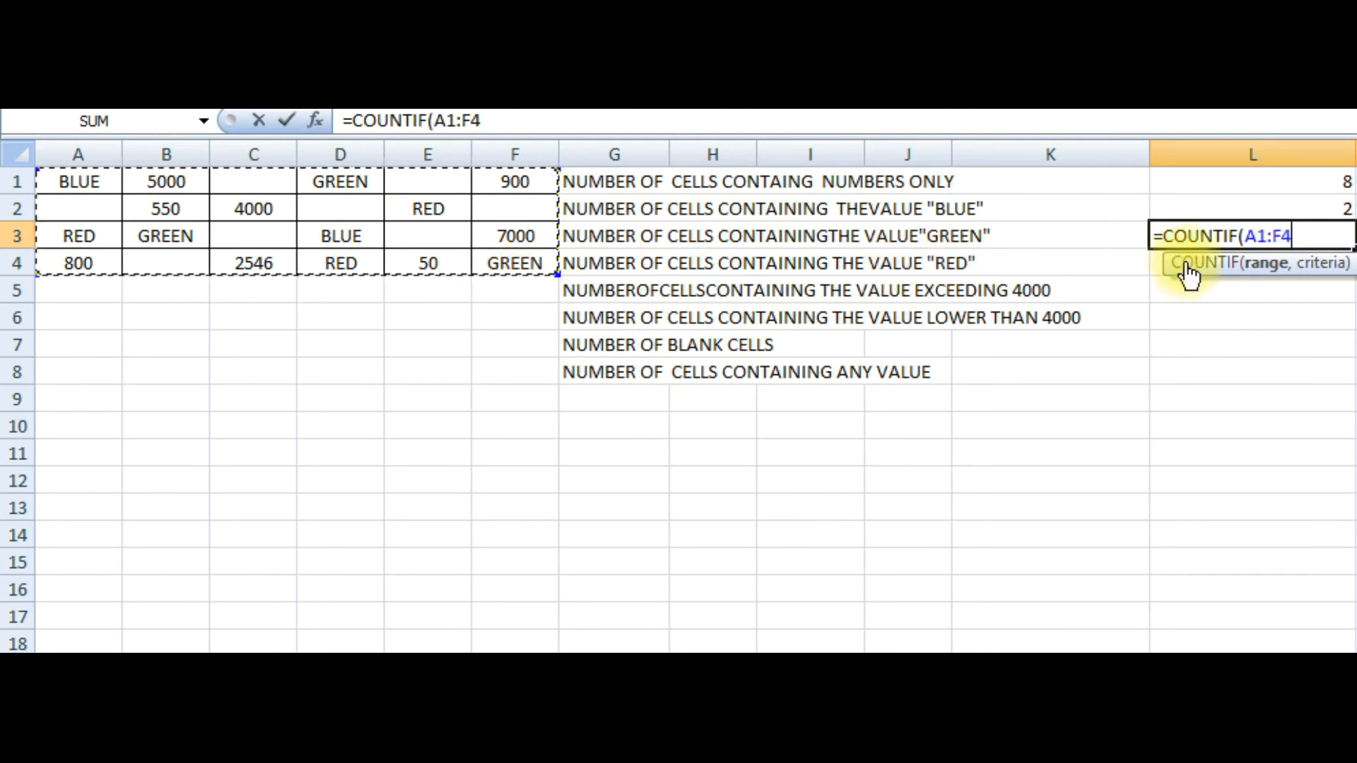
{"action": "type", "text": ","}
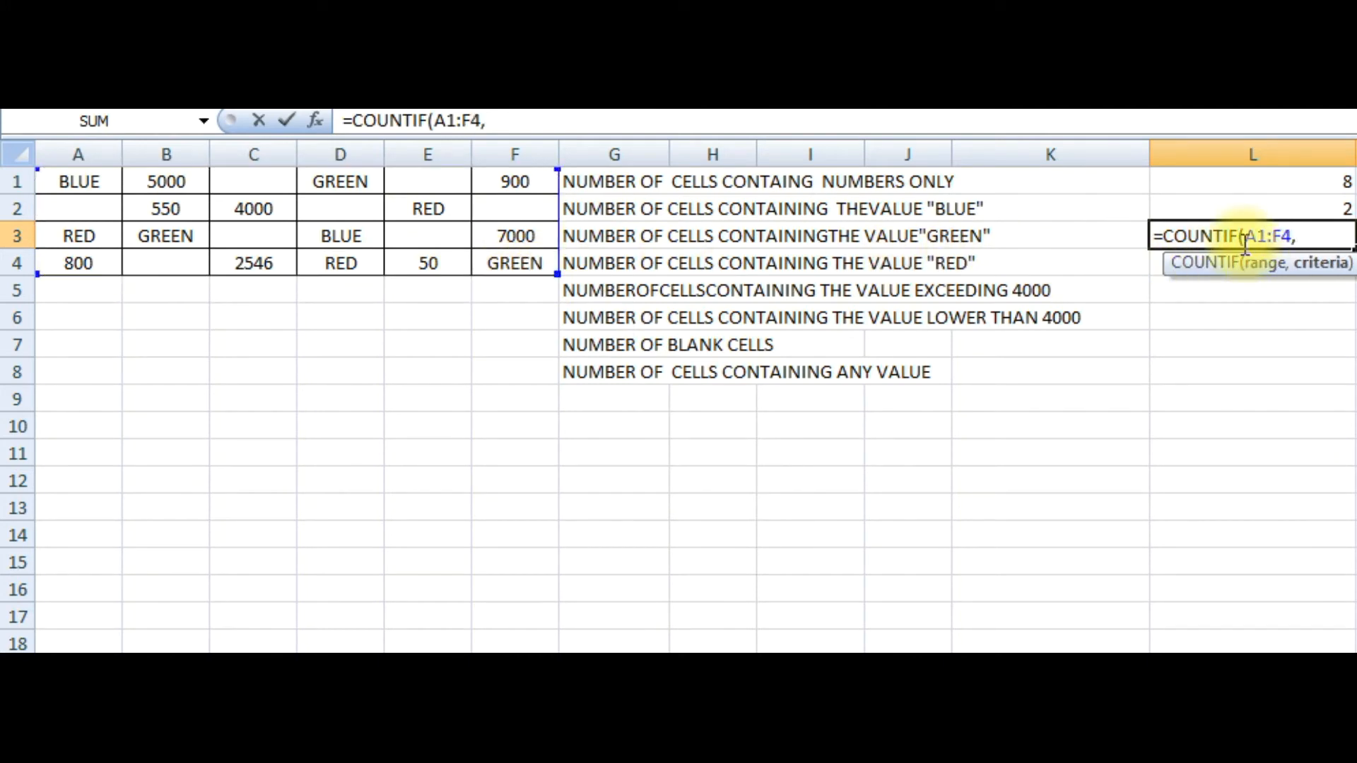
{"action": "type", "text": "\"GREEN"}
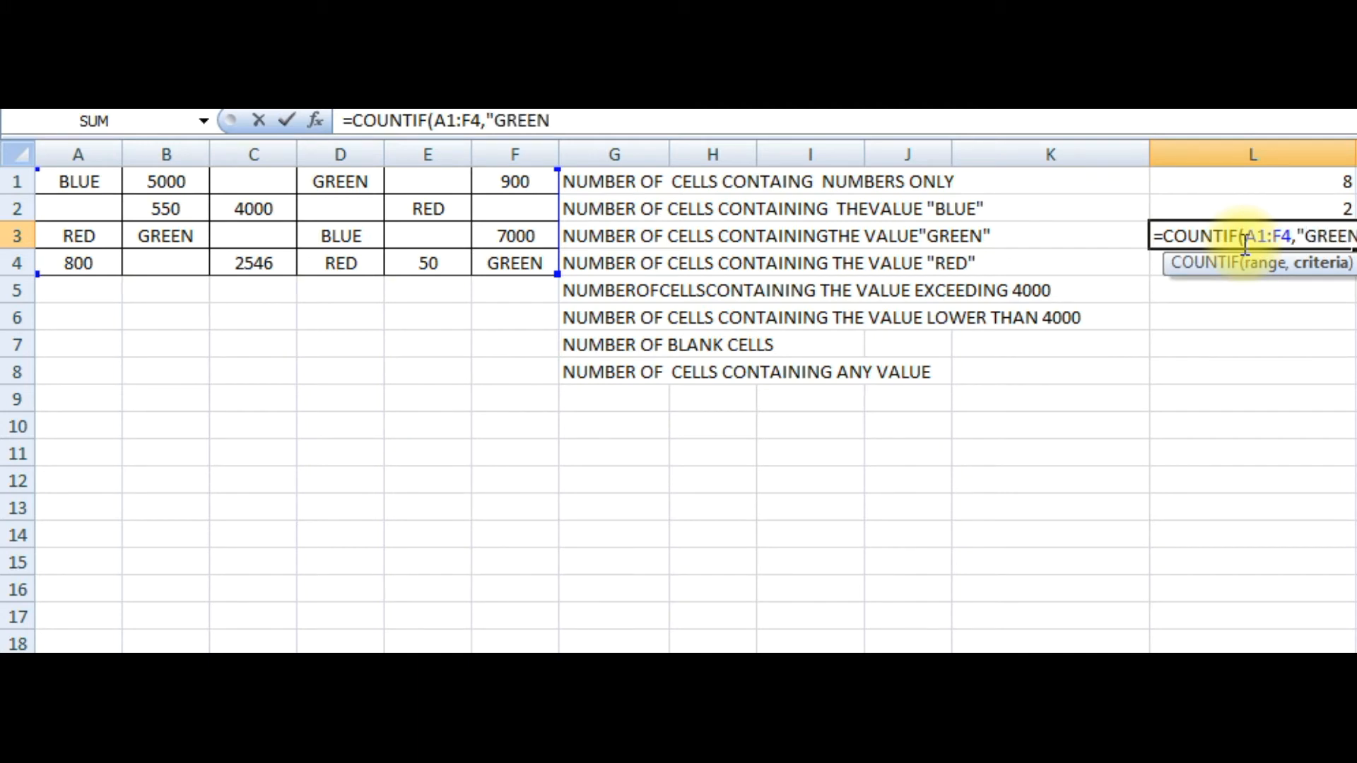
{"action": "type", "text": "\")"}
{"action": "key", "text": "Return"}
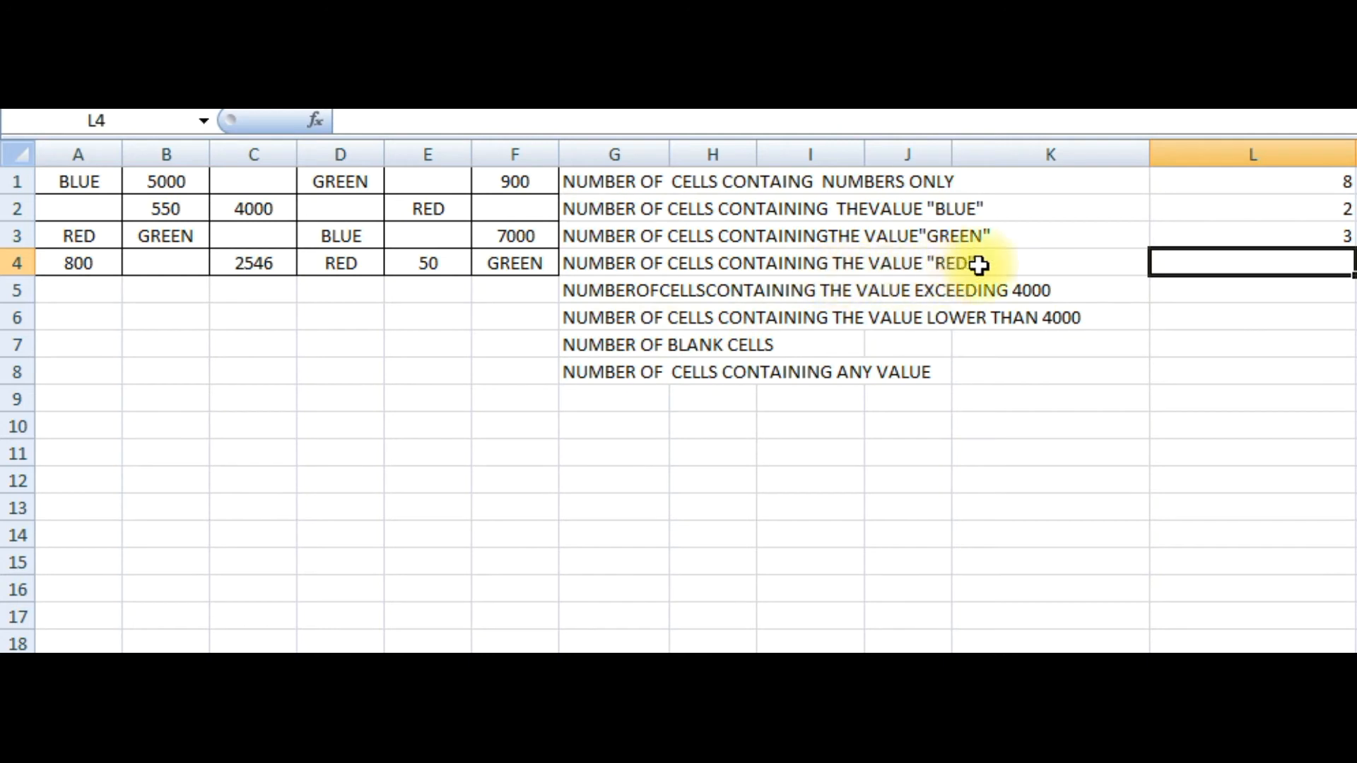
Step: Enter =COUNTIF(A1:F4,"RED") in cell L4 to count the cells containing the value RED
{"action": "type", "text": "=COUNT"}
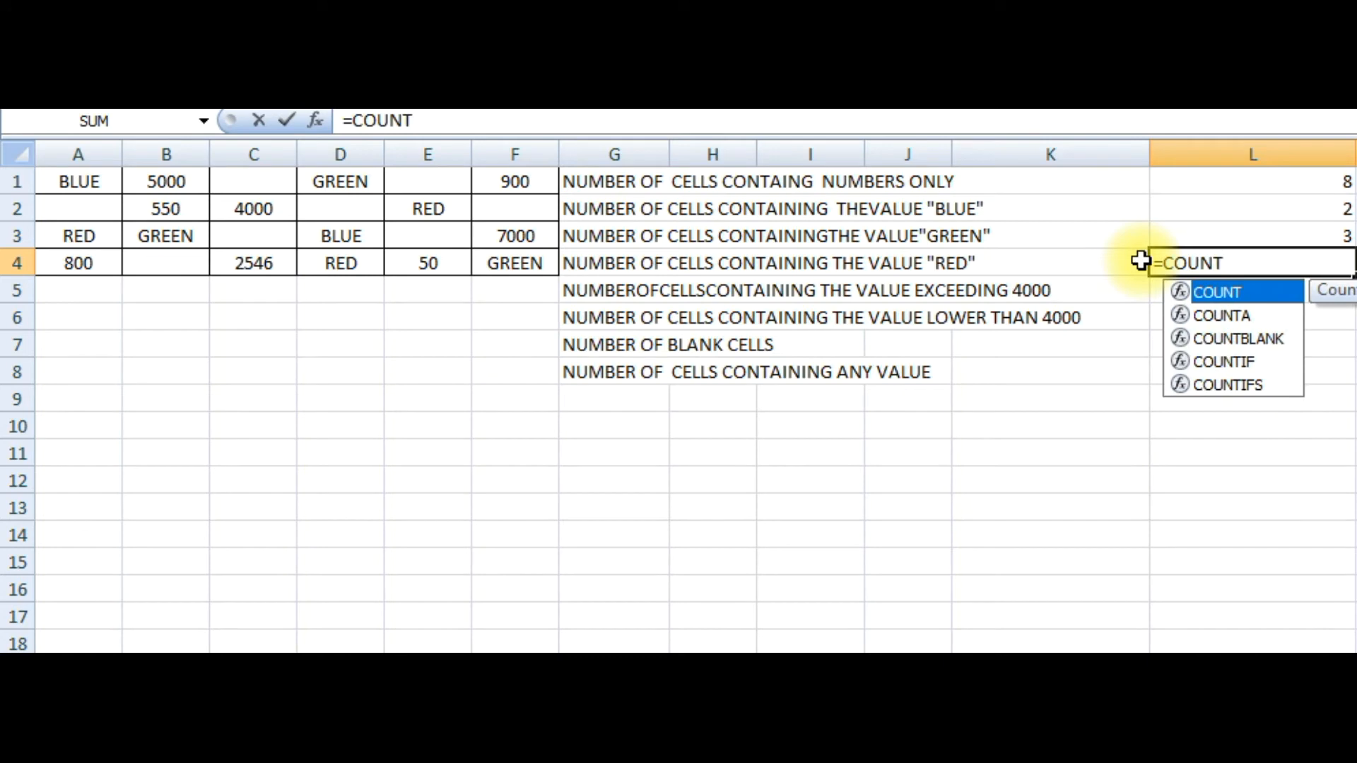
{"action": "double_click", "coordinate": [1223, 361]}
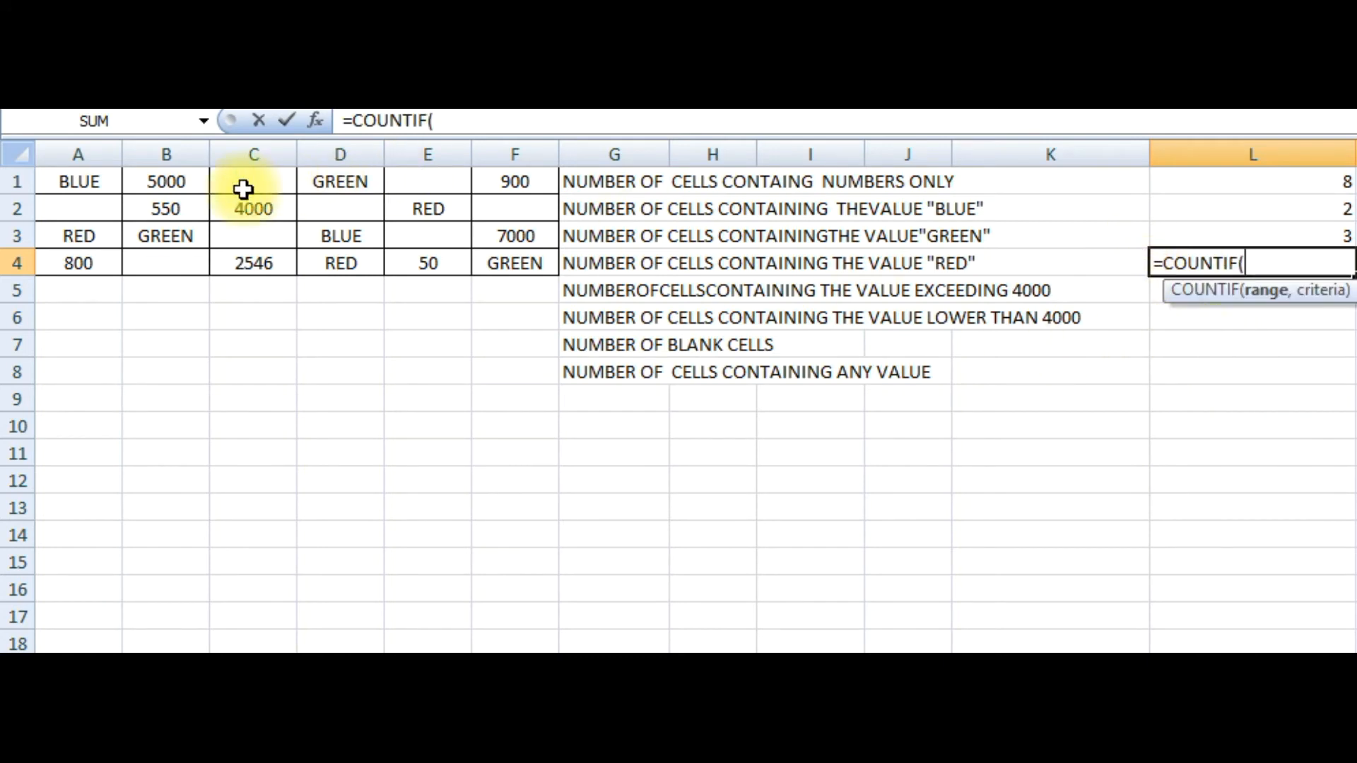
{"action": "left_click", "coordinate": [86, 189]}
{"action": "left_click_drag", "start_coordinate": [86, 189], "coordinate": [521, 261]}
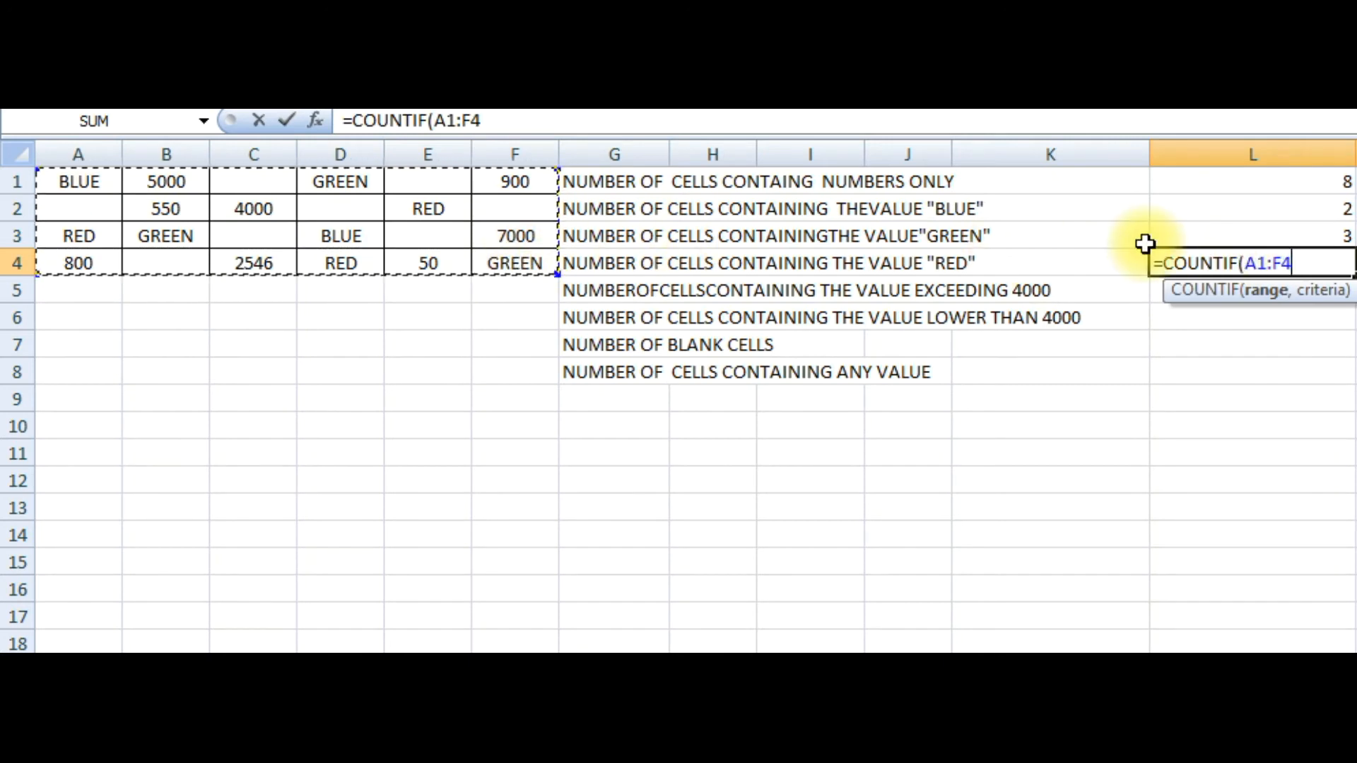
{"action": "type", "text": ",\"RED"}
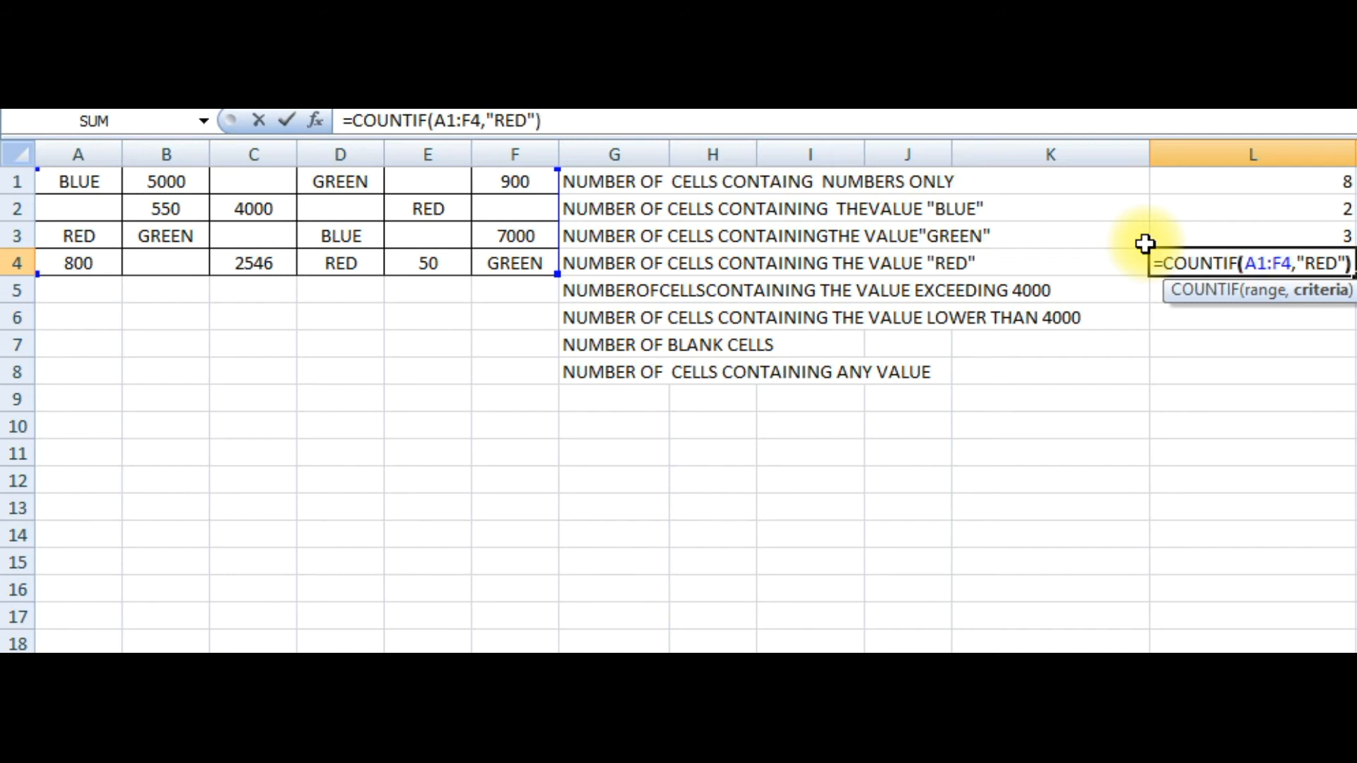
{"action": "key", "text": "Return"}
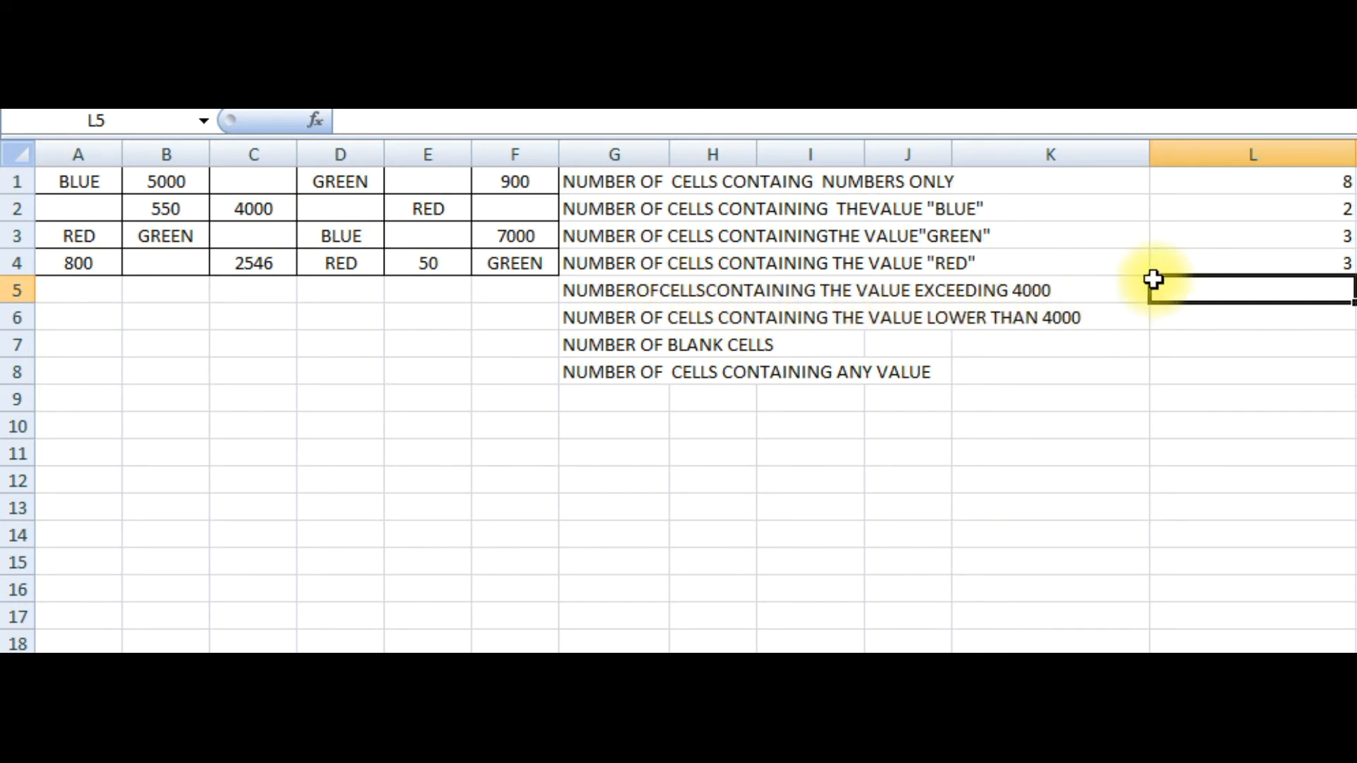
Step: Enter a COUNTIF formula in cell L5 that counts the values in A1:F4 exceeding 4000, using the criterion ">4000"
{"action": "type", "text": "=COU"}
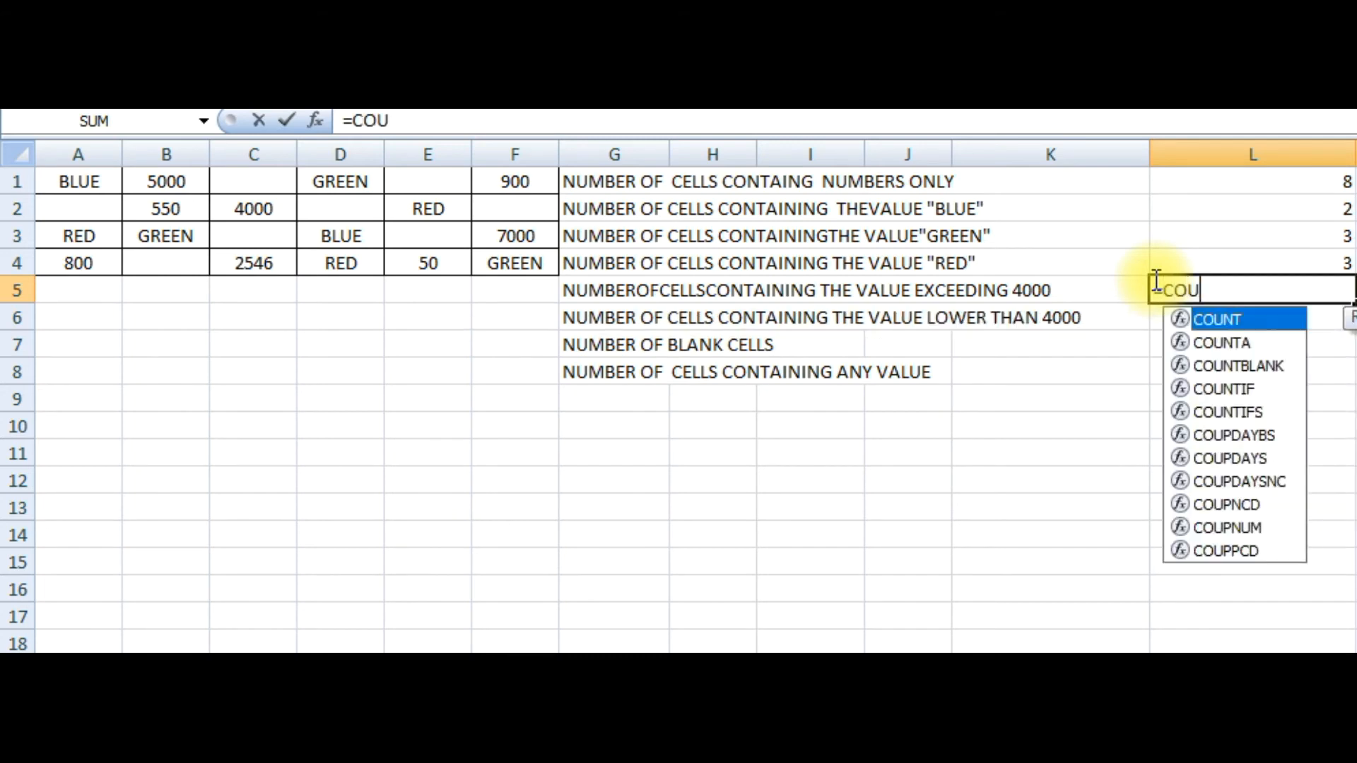
{"action": "type", "text": "NT"}
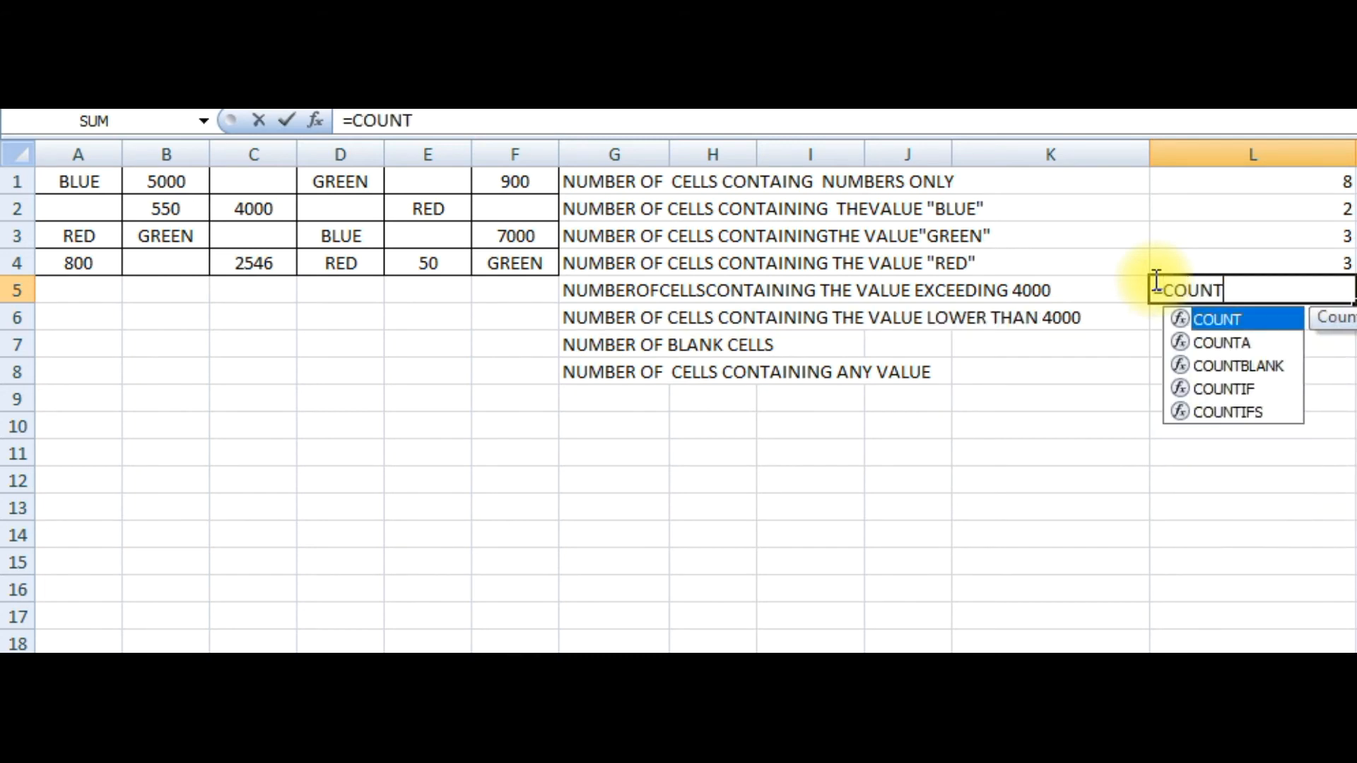
{"action": "double_click", "coordinate": [1221, 390]}
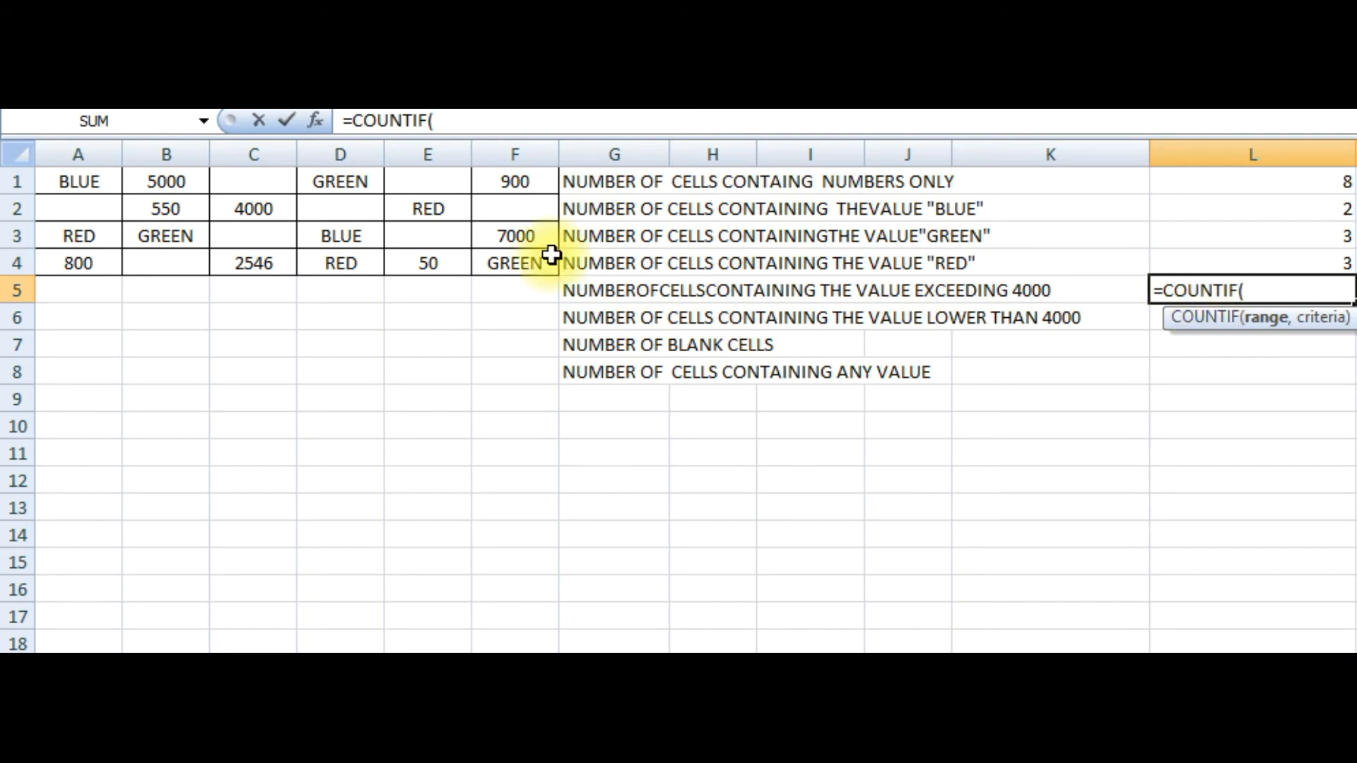
{"action": "left_click_drag", "start_coordinate": [82, 181], "coordinate": [520, 267]}
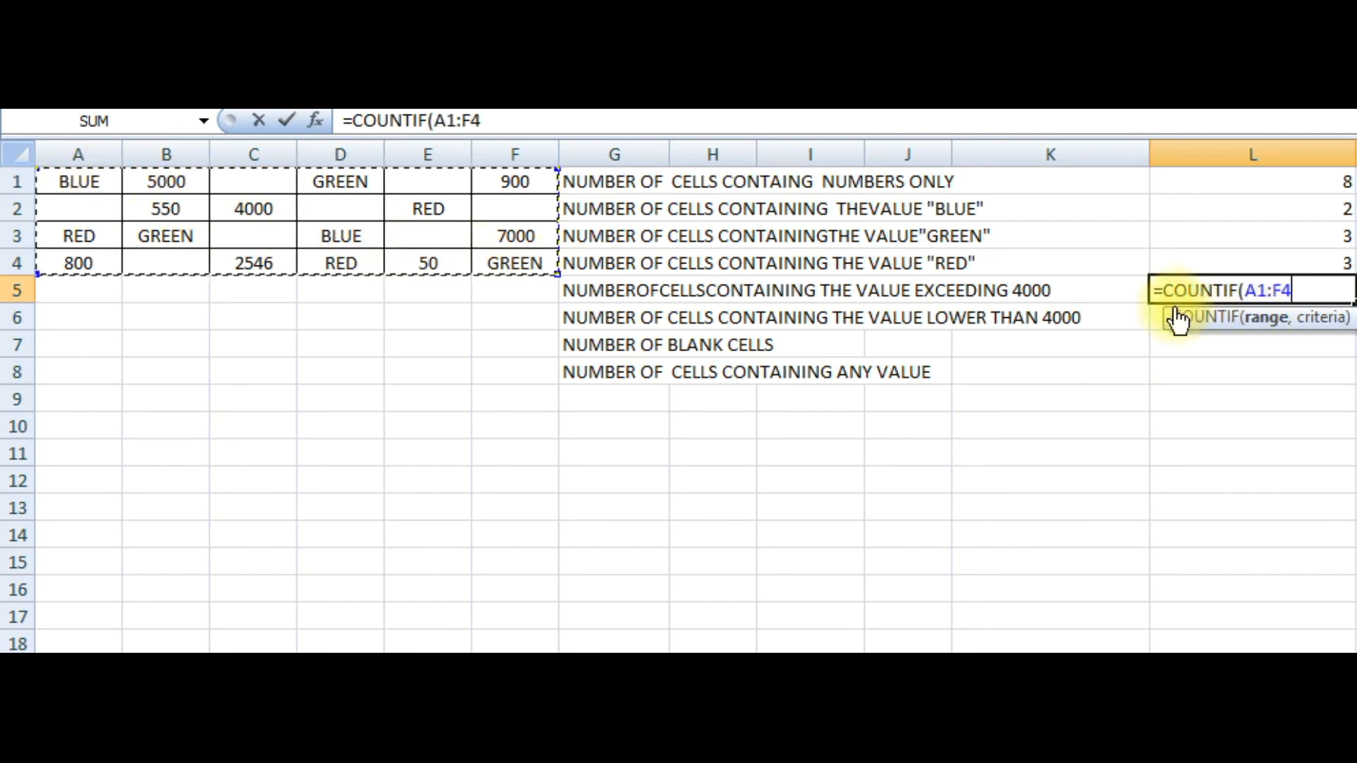
{"action": "type", "text": ",\">"}
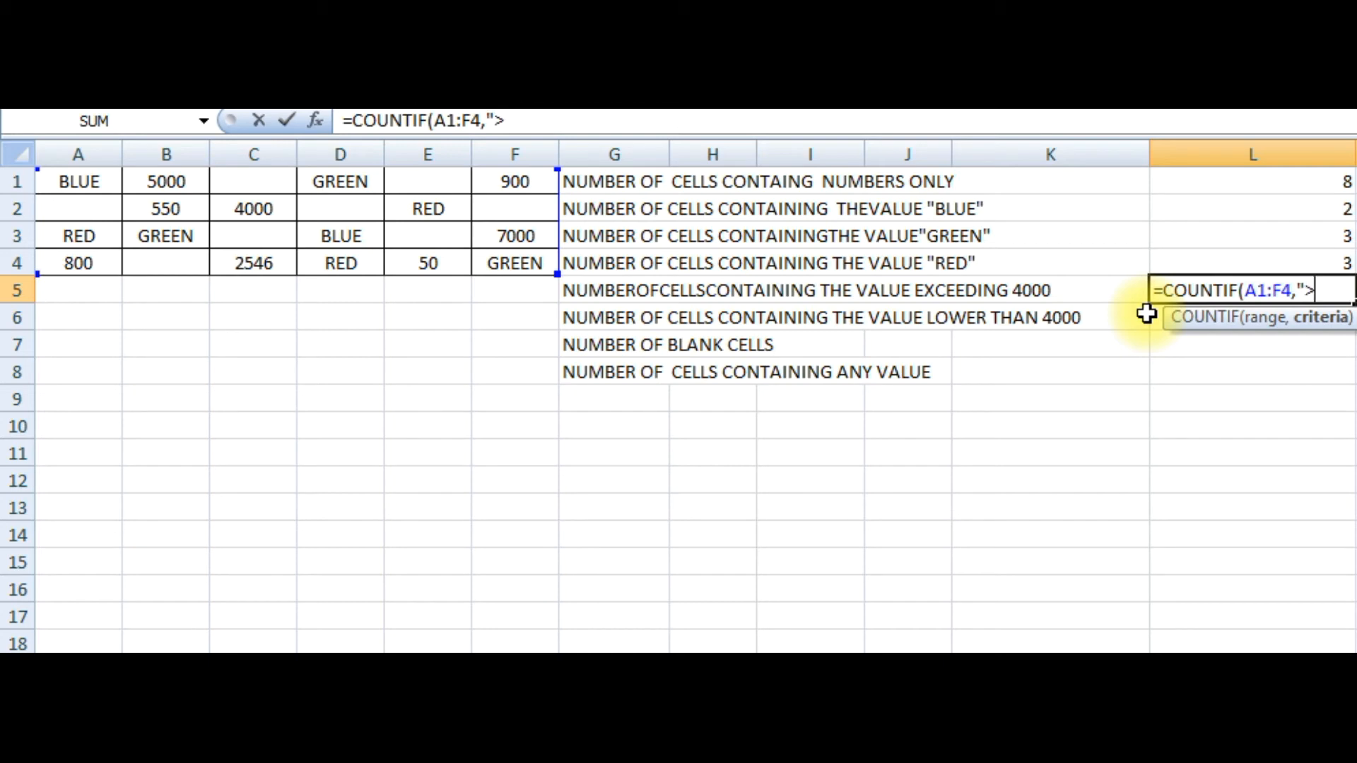
{"action": "type", "text": "000"}
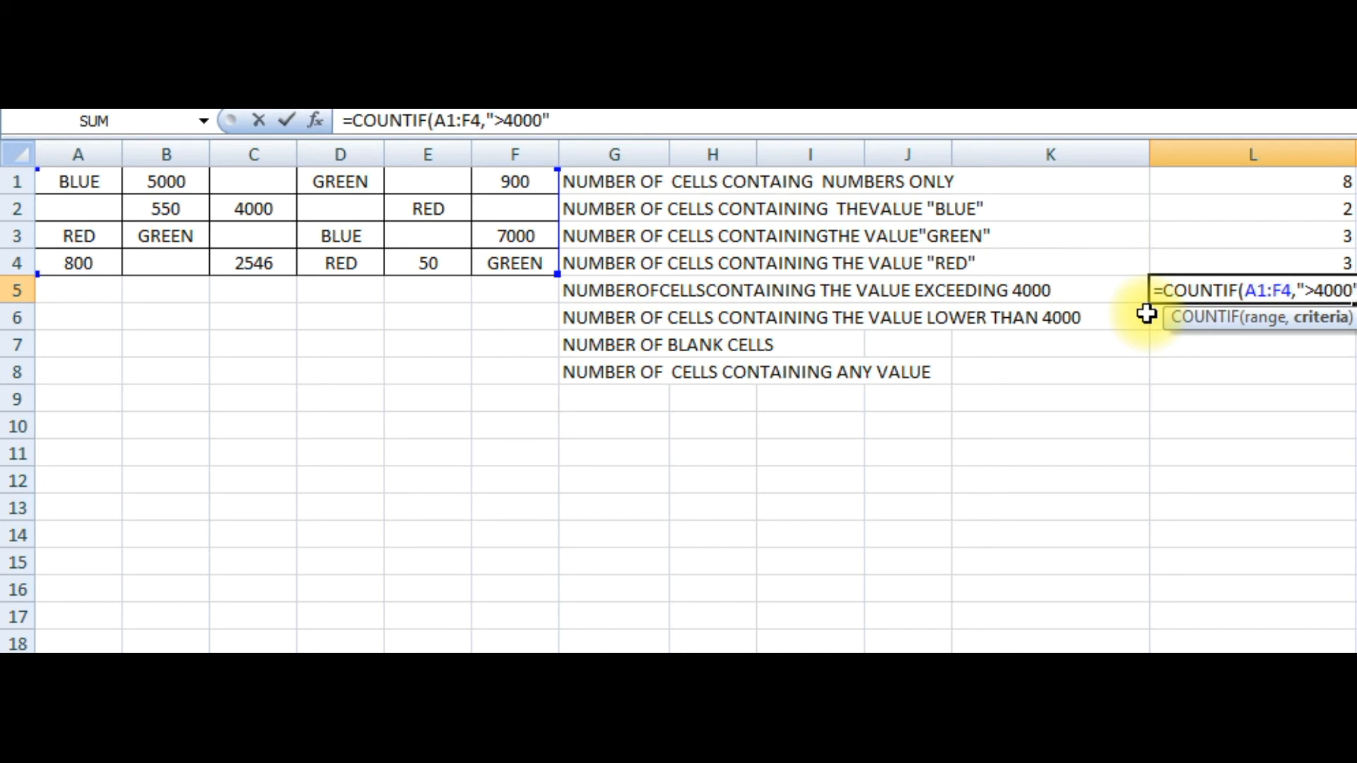
{"action": "key", "text": "Return"}
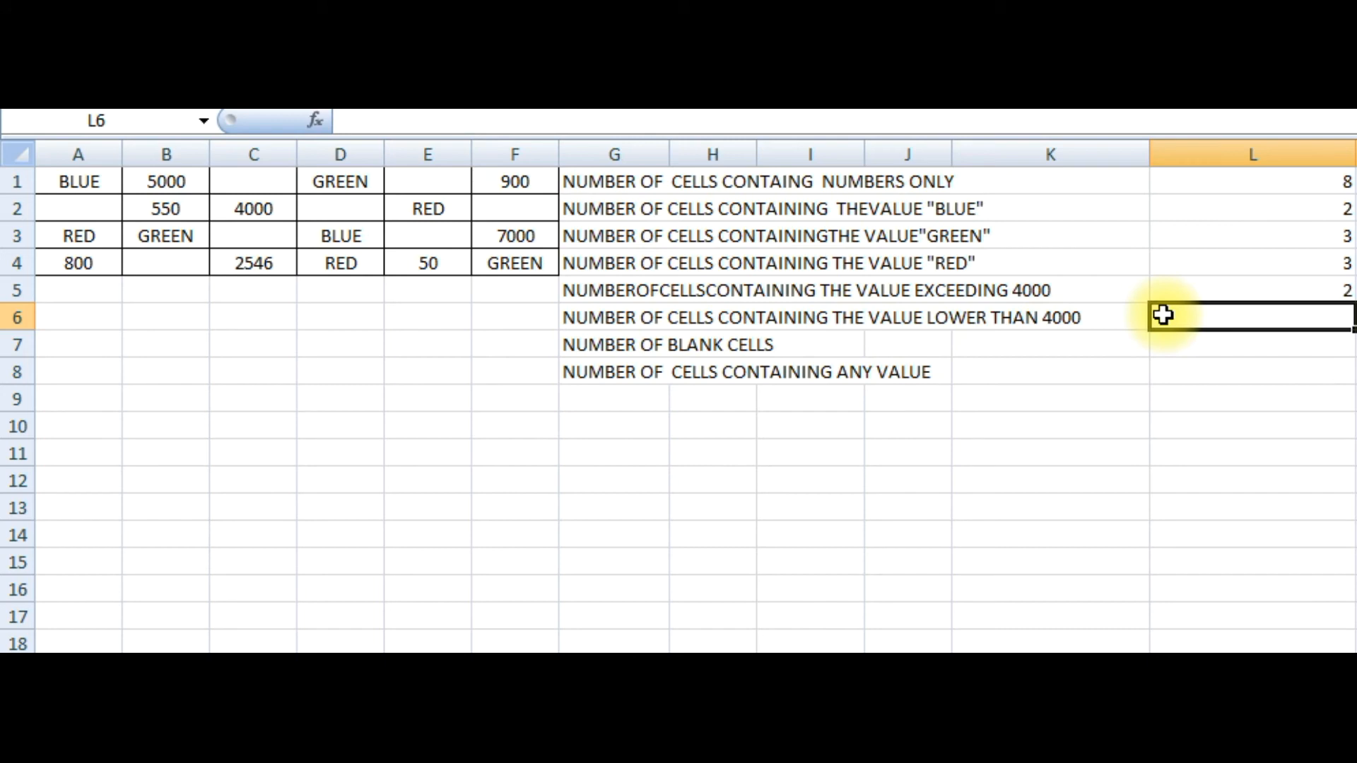
Step: Enter =COUNTIF(A1:F4,"<4000") in cell L6 to count the cells with a value lower than 4000
{"action": "type", "text": "="}
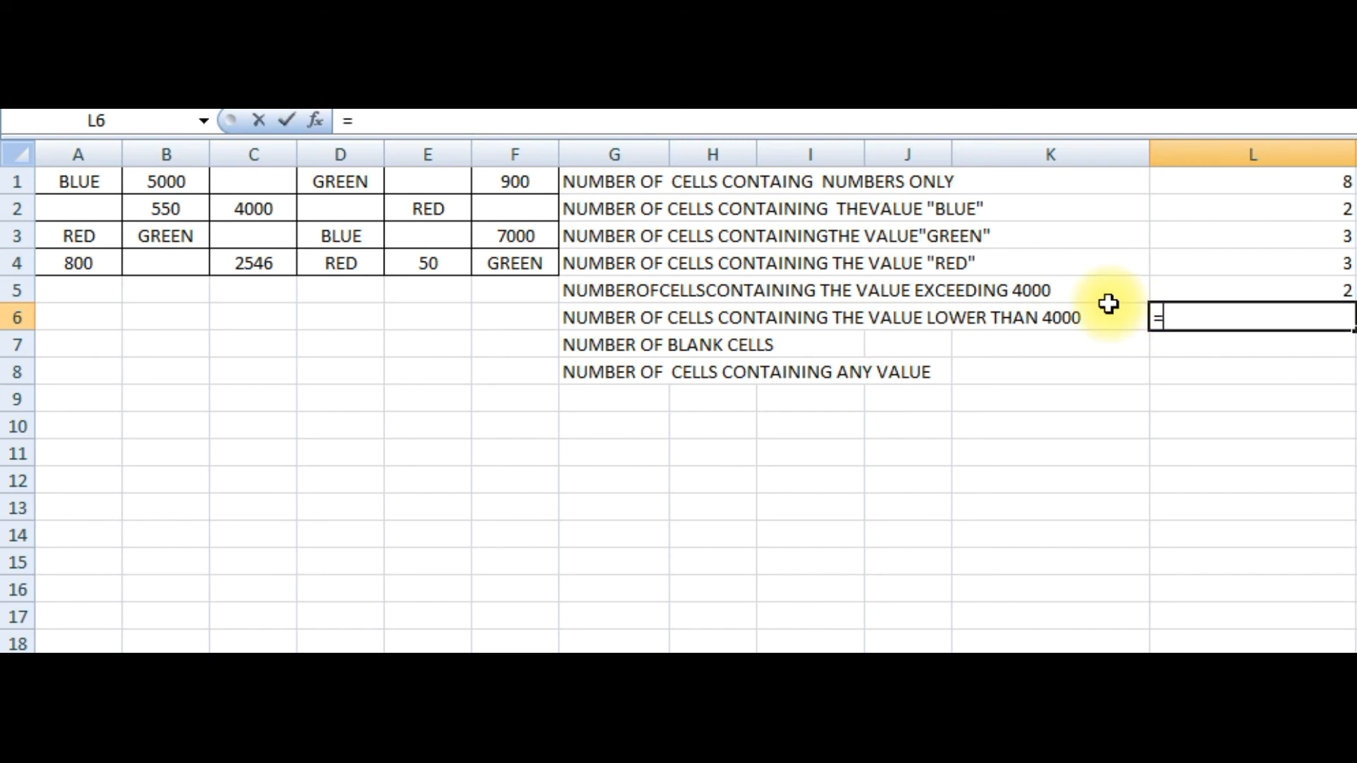
{"action": "type", "text": "COUNT"}
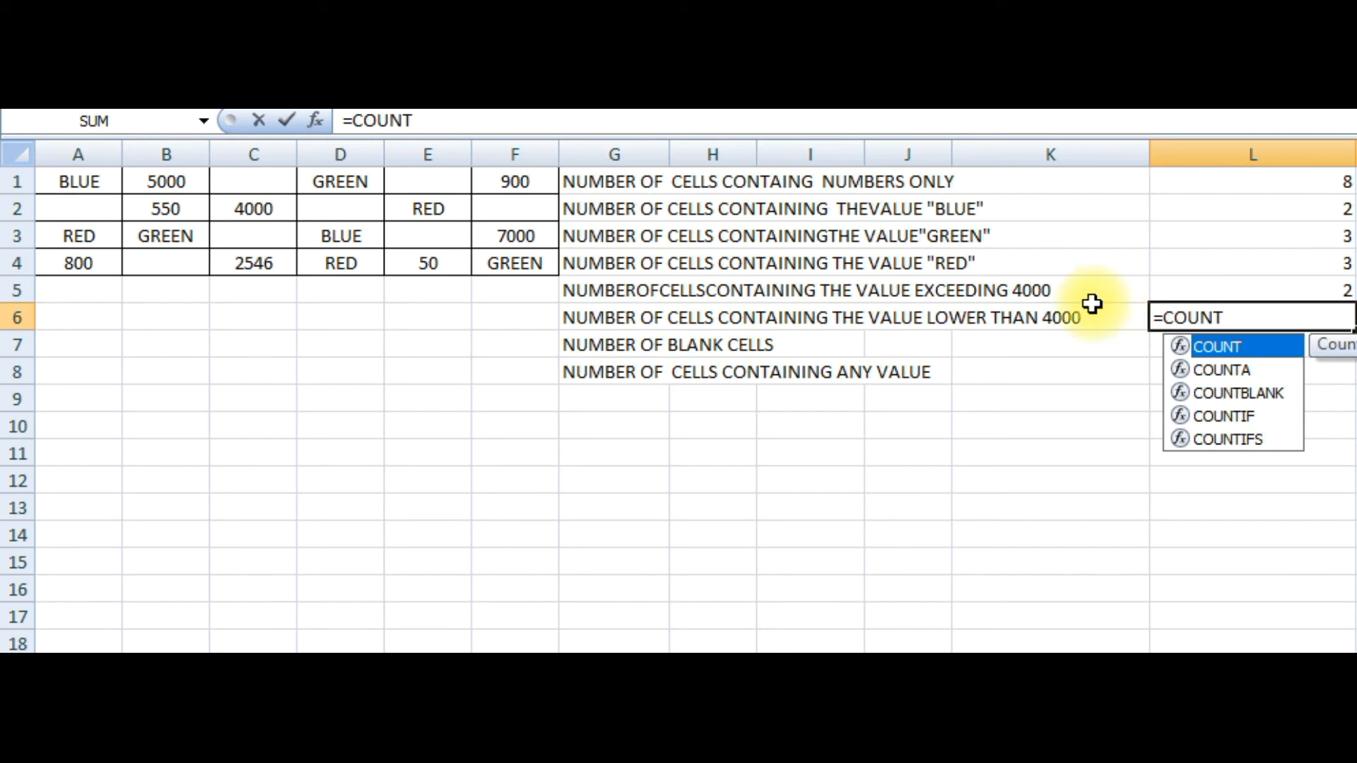
{"action": "double_click", "coordinate": [1244, 414]}
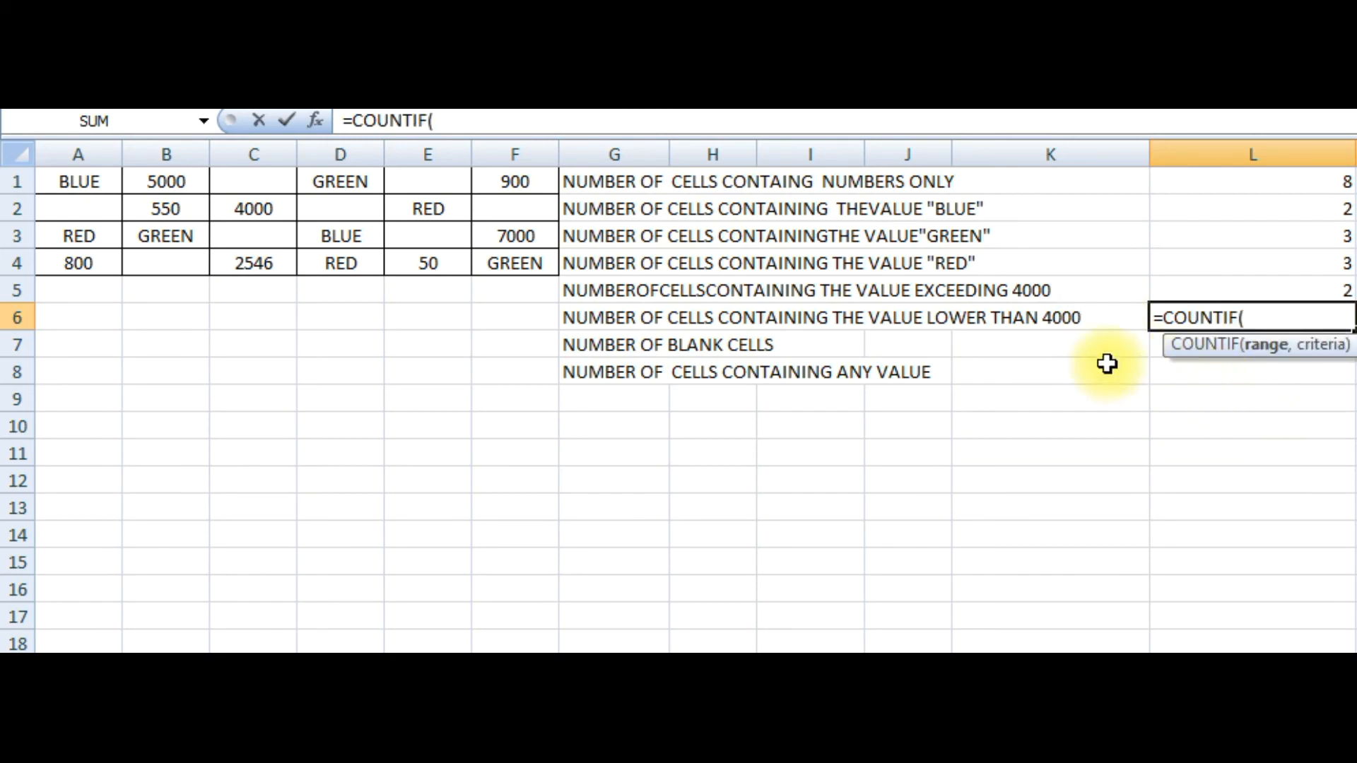
{"action": "left_click_drag", "start_coordinate": [76, 181], "coordinate": [527, 268]}
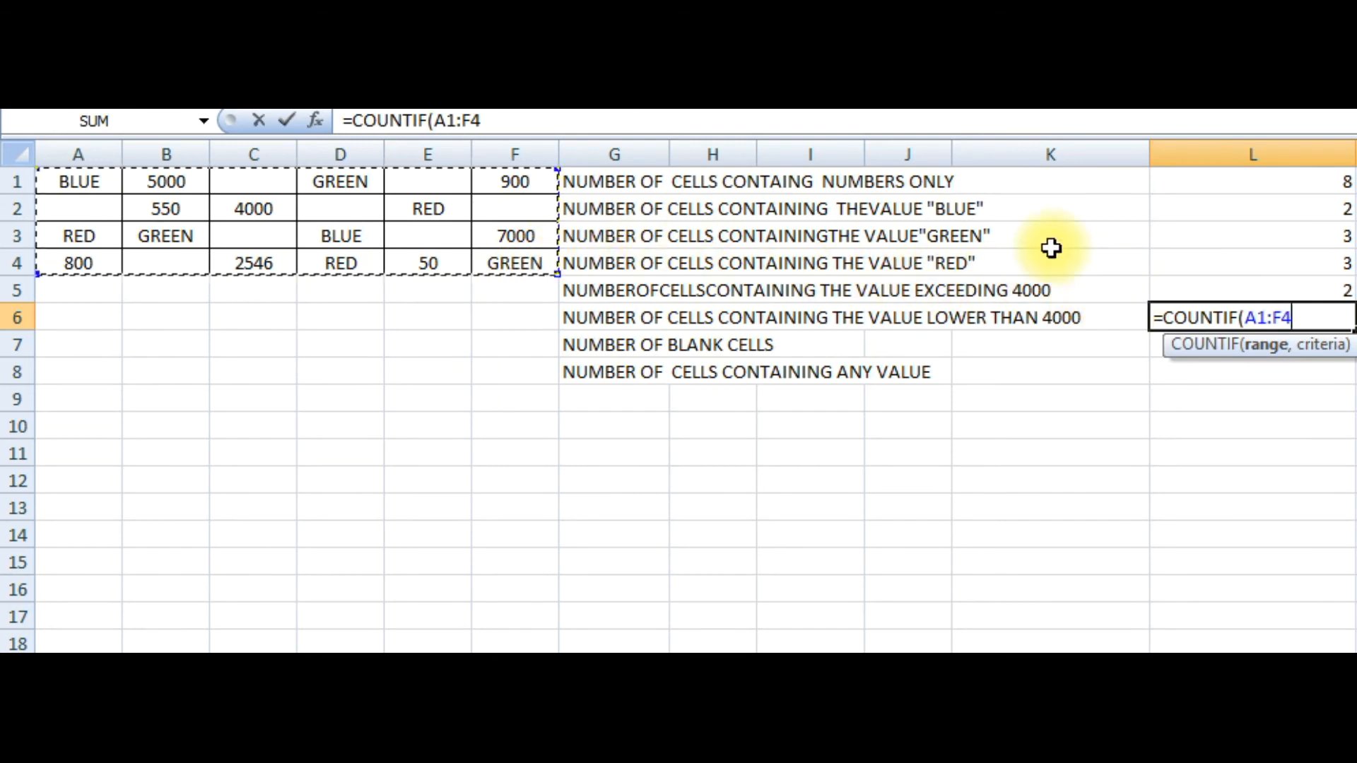
{"action": "type", "text": ","}
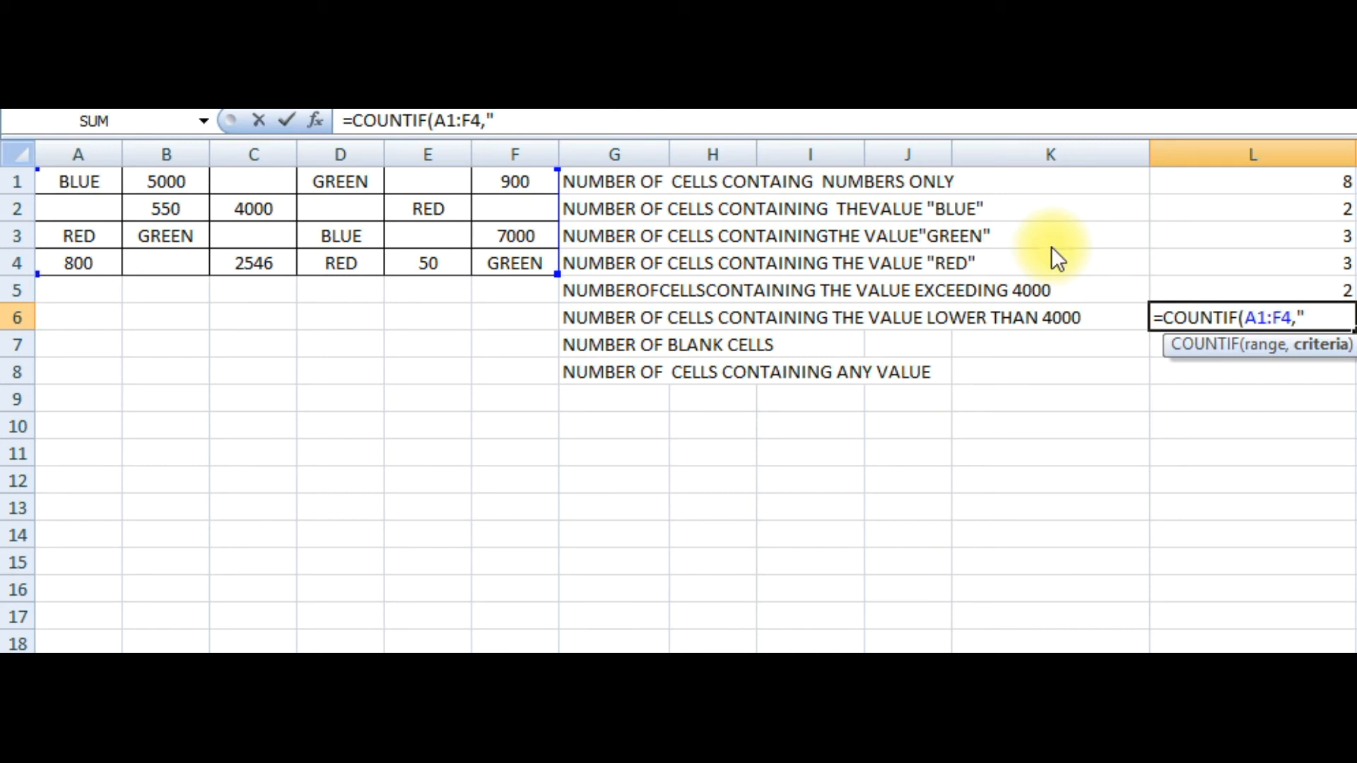
{"action": "type", "text": "\"<4000"}
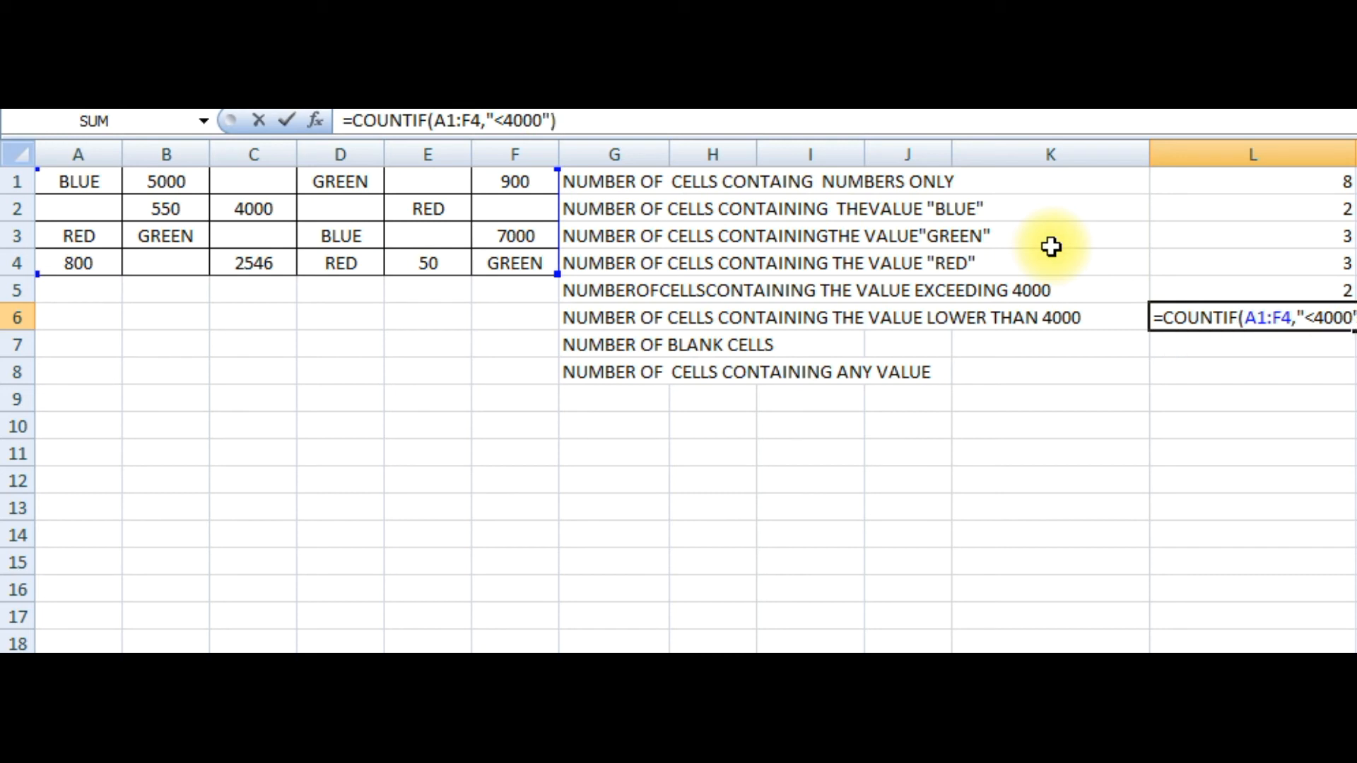
{"action": "key", "text": "Return"}
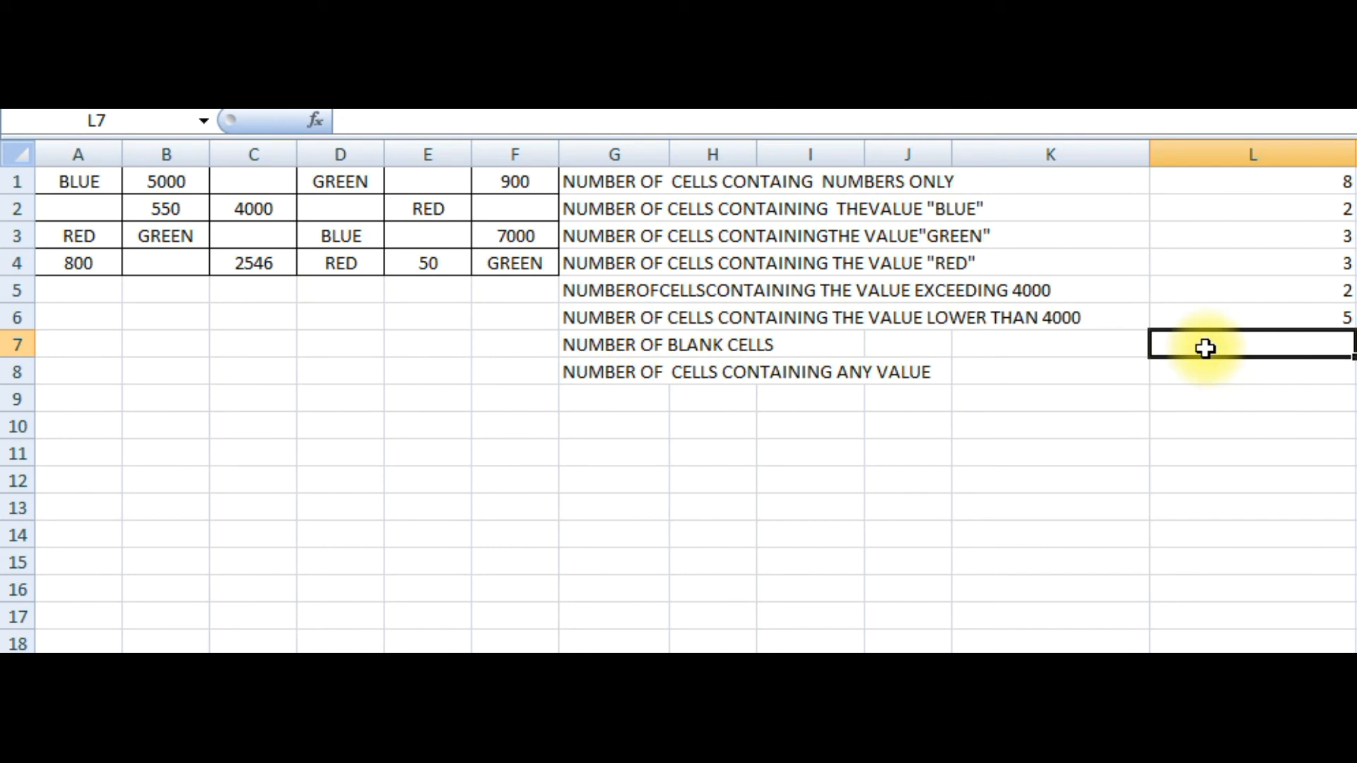
Step: Enter =COUNTBLANK(A1:F4) in cell L7 to count the blank cells
{"action": "type", "text": "="}
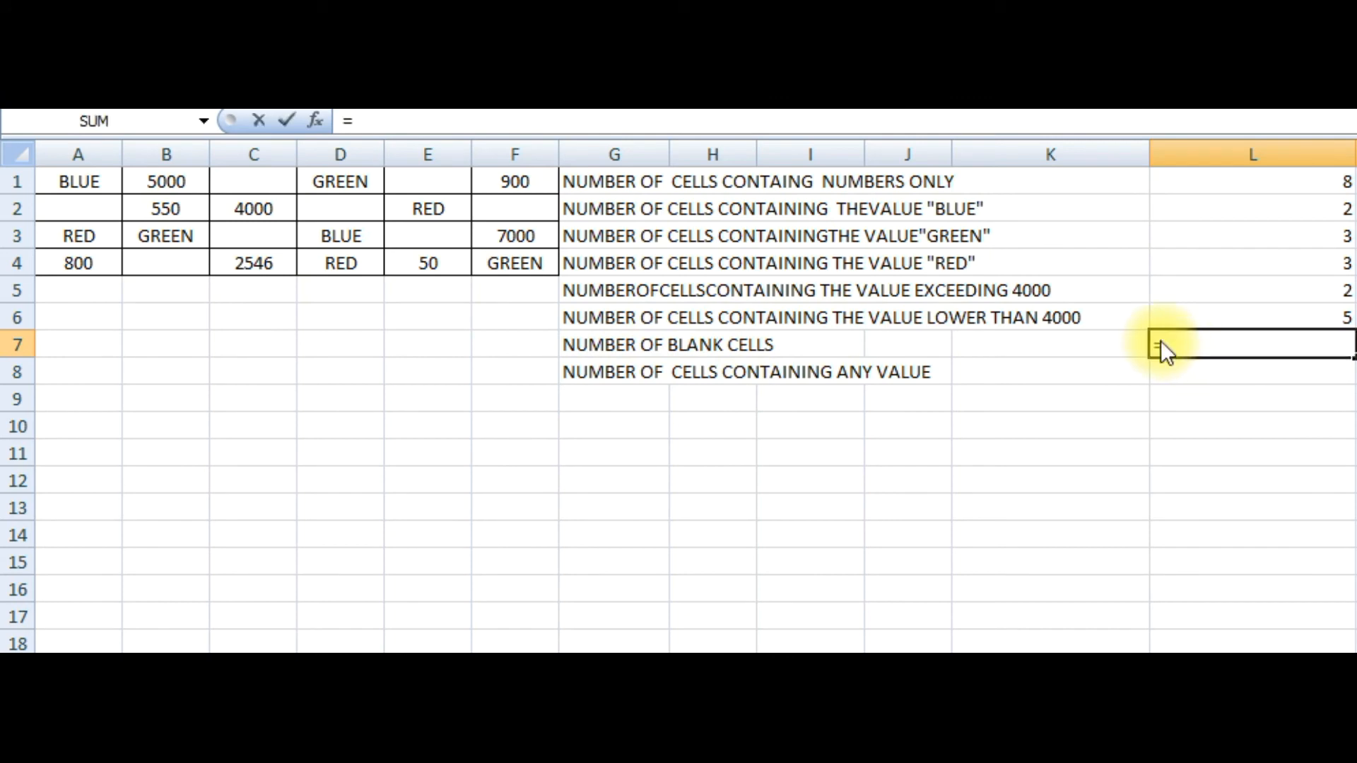
{"action": "type", "text": "COUNT"}
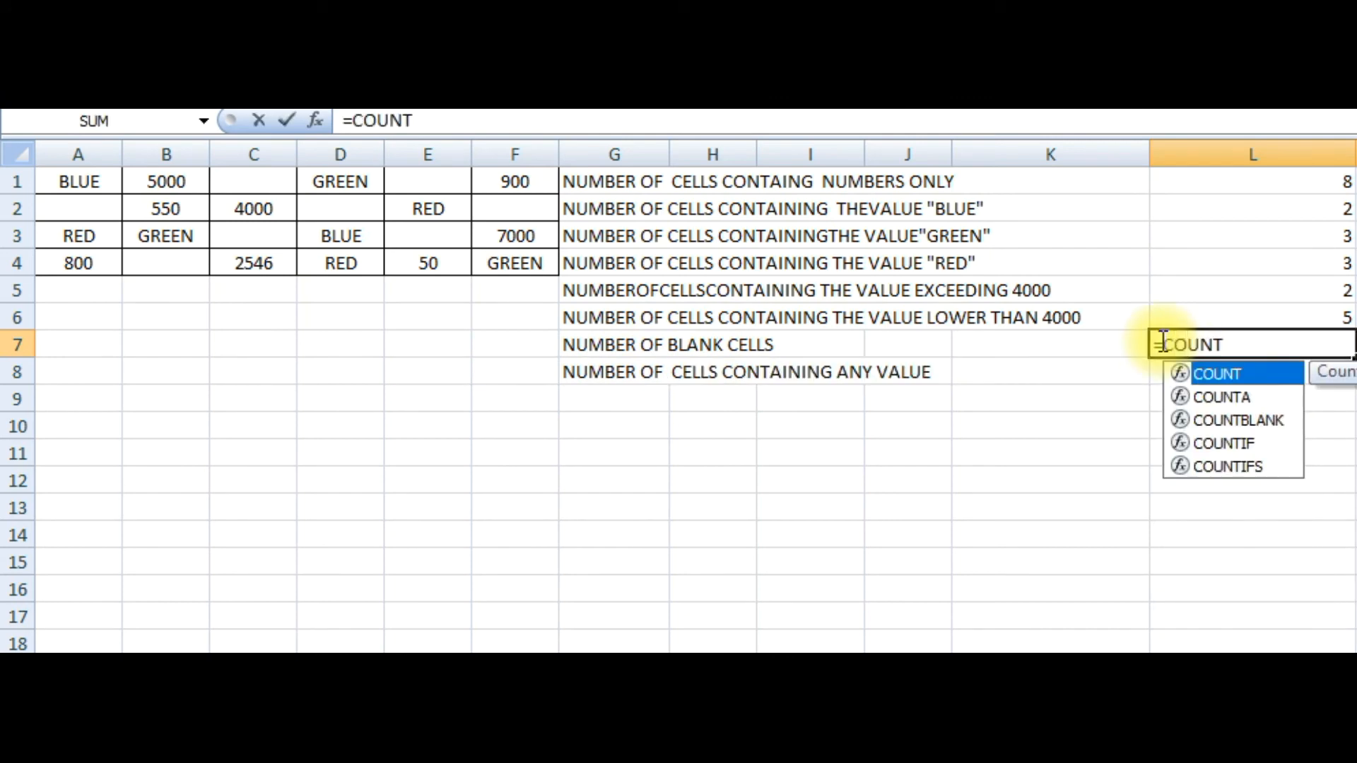
{"action": "left_click", "coordinate": [1245, 422]}
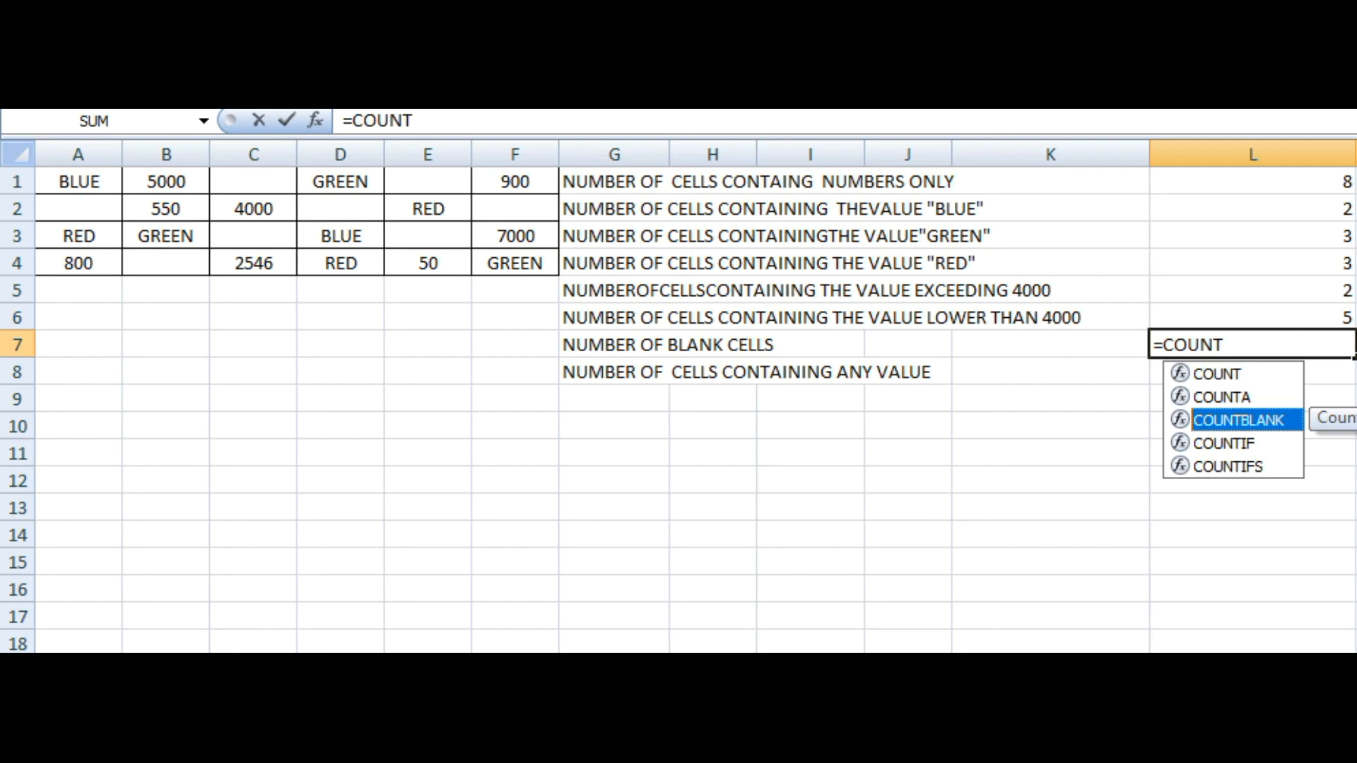
{"action": "double_click", "coordinate": [1272, 418]}
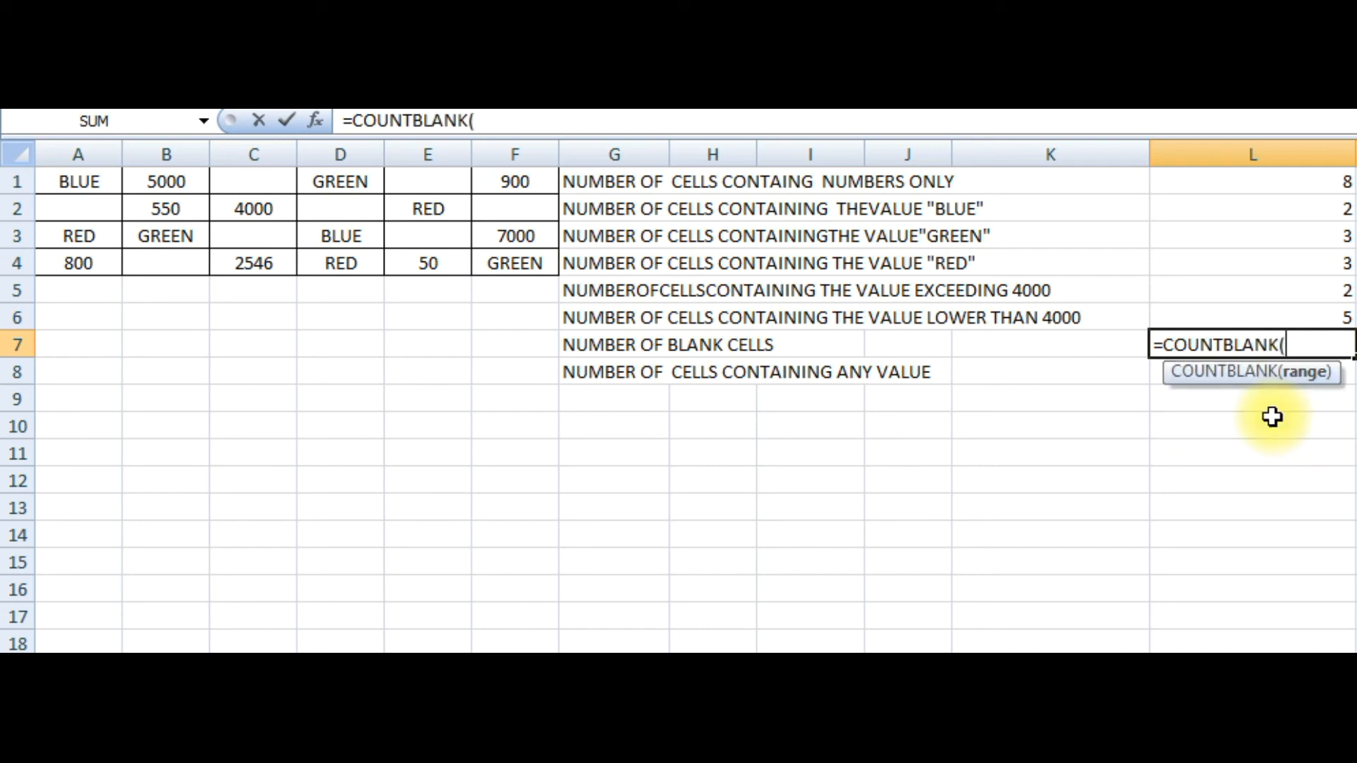
{"action": "left_click_drag", "start_coordinate": [58, 182], "coordinate": [522, 258]}
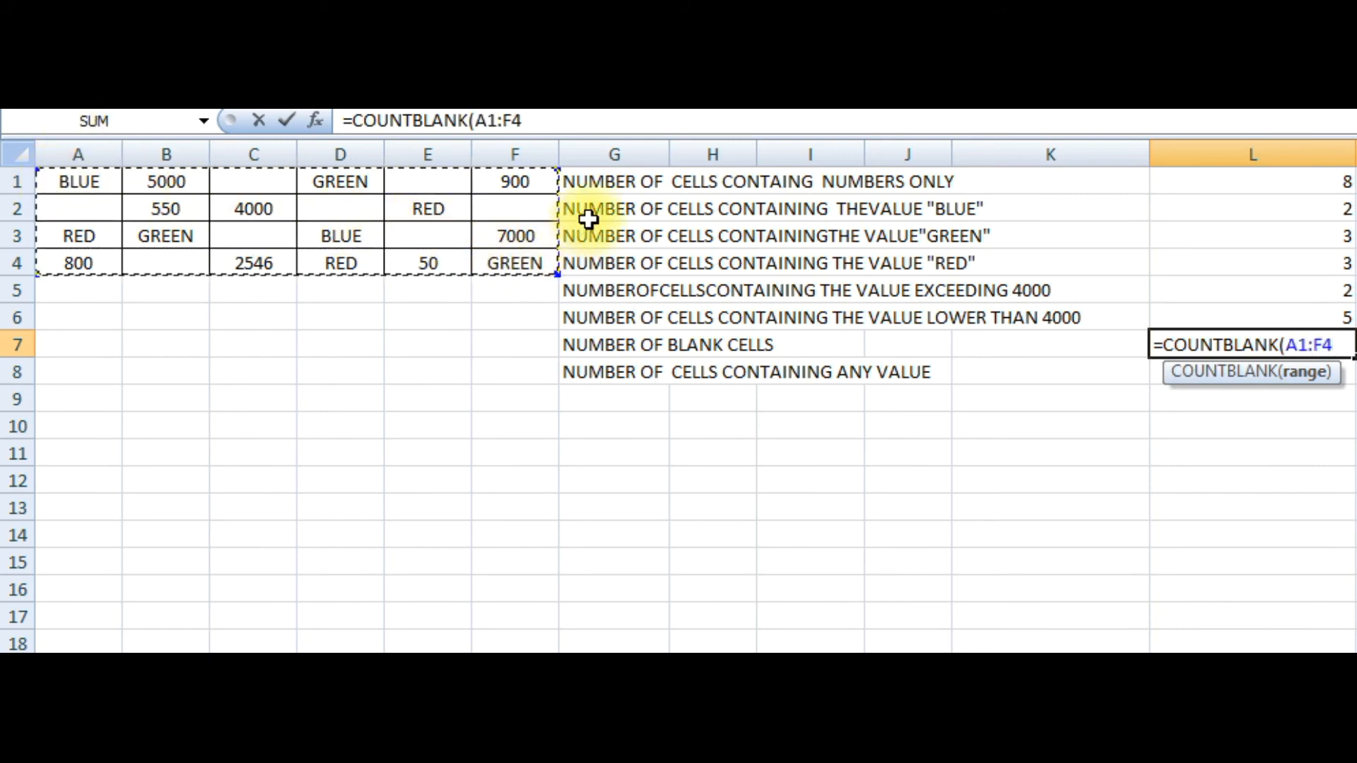
{"action": "type", "text": ")"}
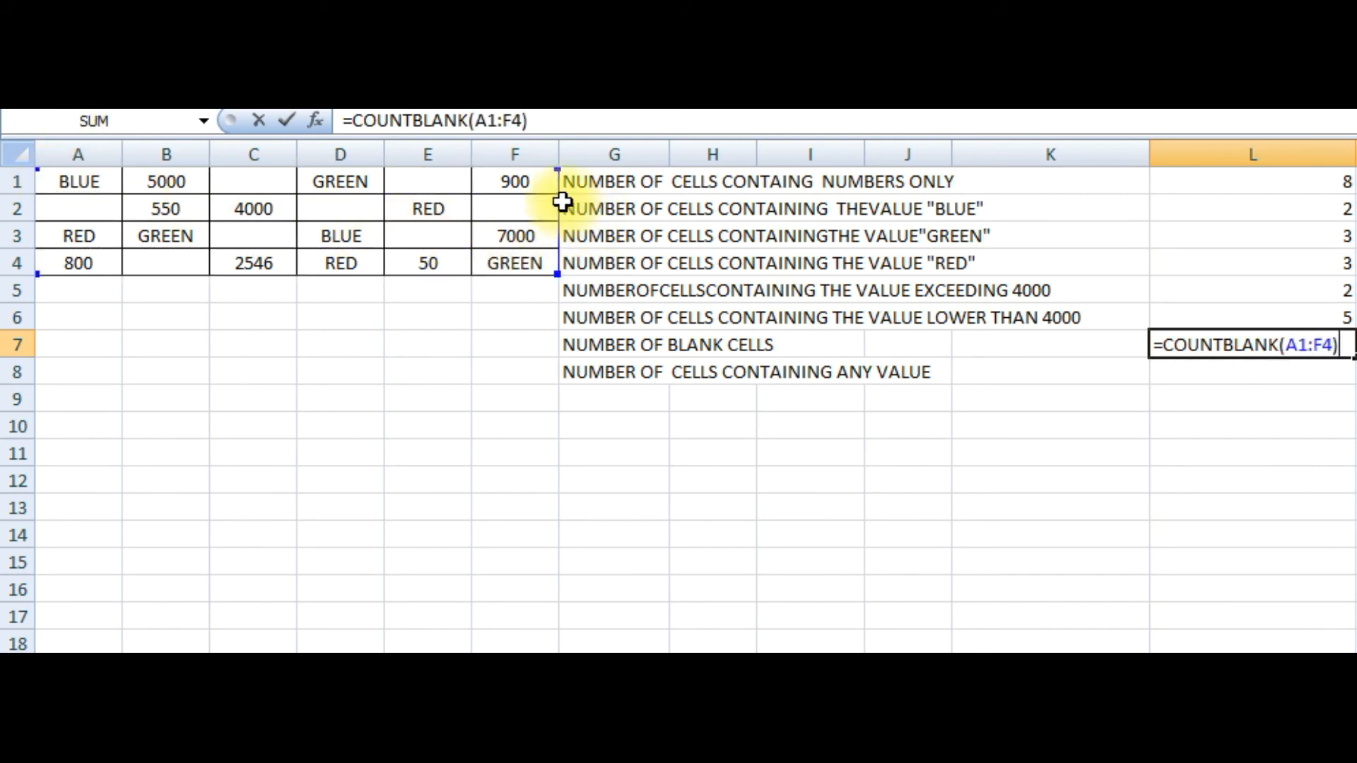
{"action": "key", "text": "Return"}
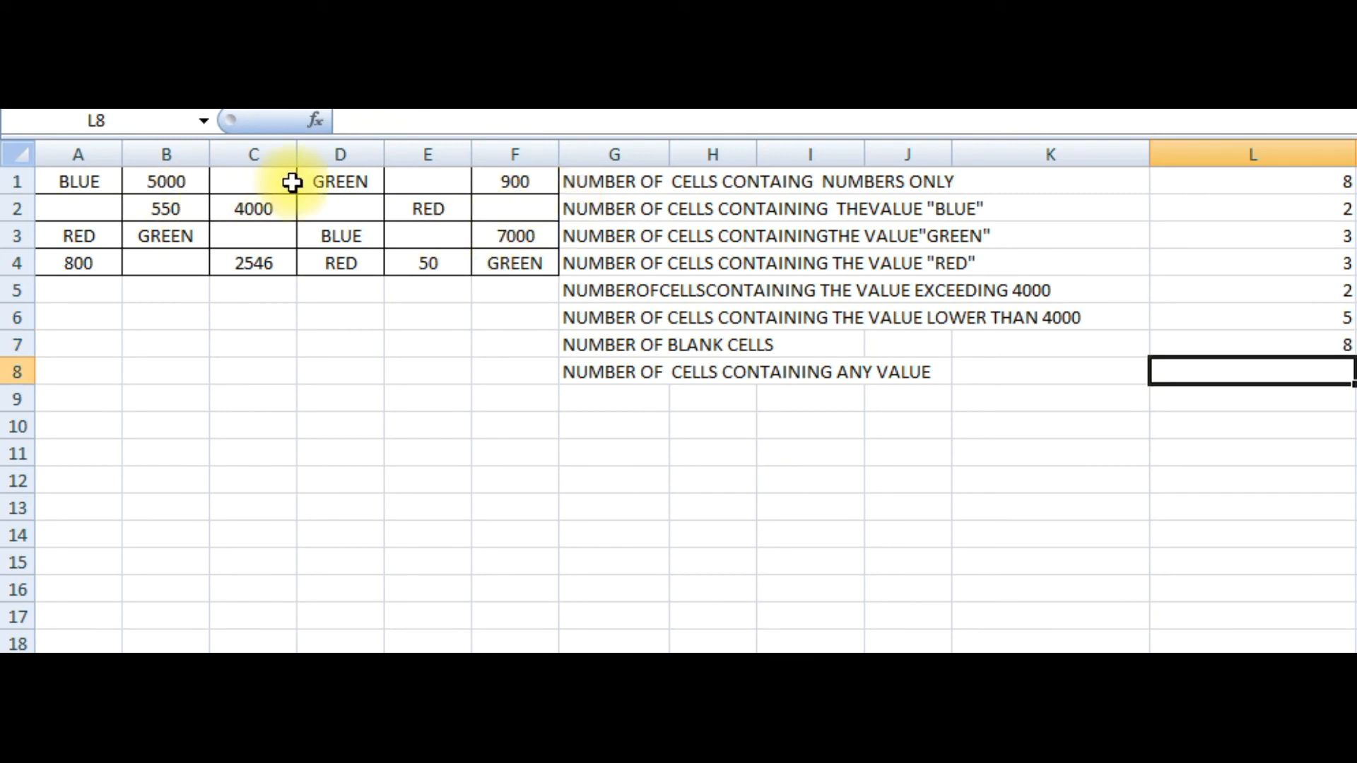
Step: Check the blank-cell count by going through each empty cell in range A1:F4, row by row
{"action": "left_click", "coordinate": [256, 181]}
{"action": "left_click", "coordinate": [396, 182]}
{"action": "left_click", "coordinate": [66, 215]}
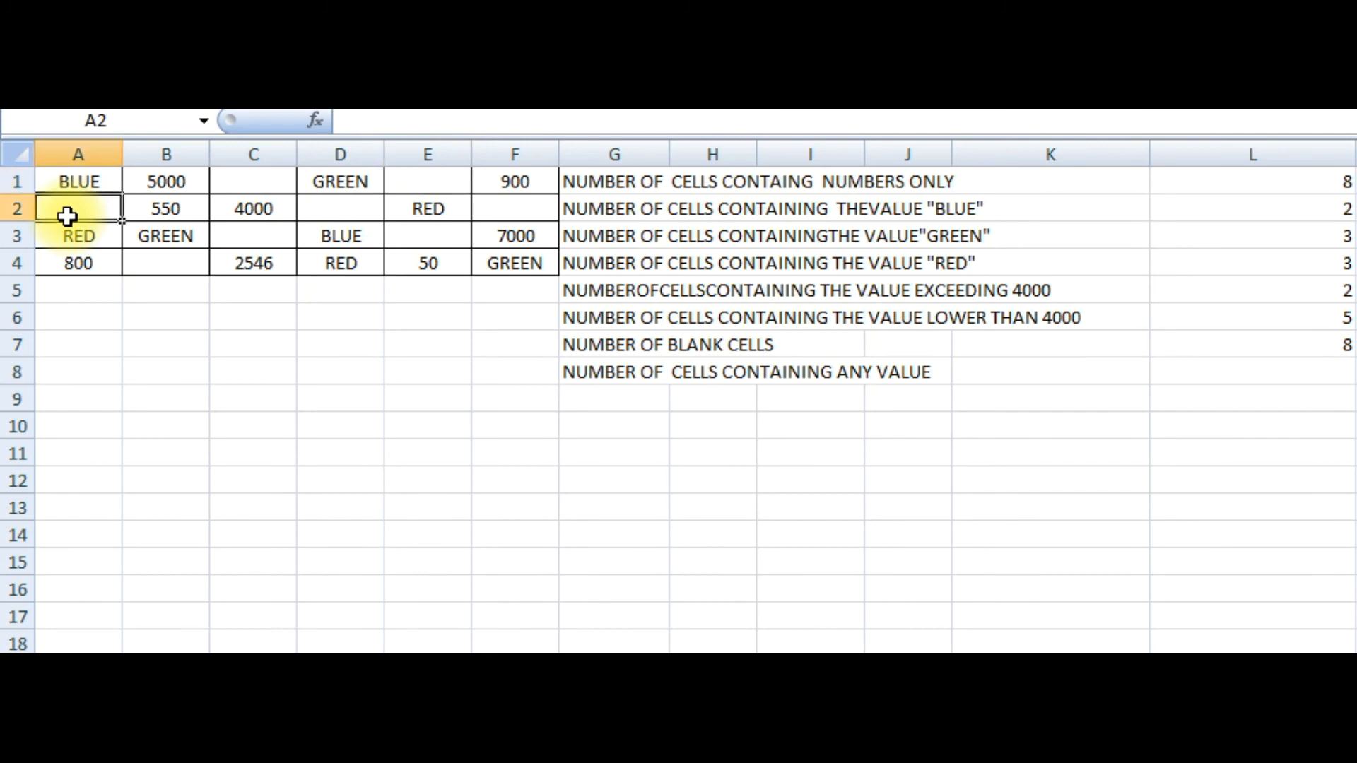
{"action": "left_click", "coordinate": [373, 214]}
{"action": "left_click", "coordinate": [509, 207]}
{"action": "left_click", "coordinate": [264, 240]}
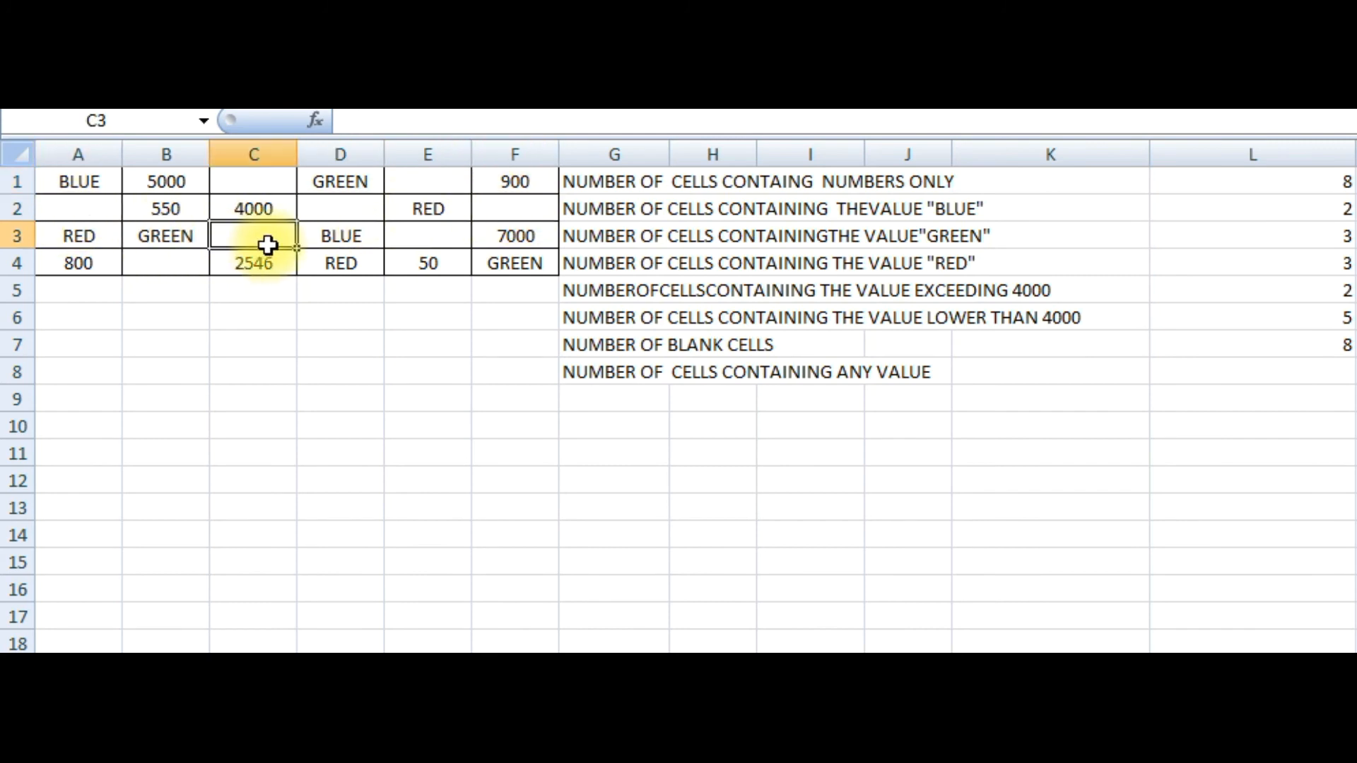
{"action": "left_click", "coordinate": [410, 232]}
{"action": "left_click", "coordinate": [129, 262]}
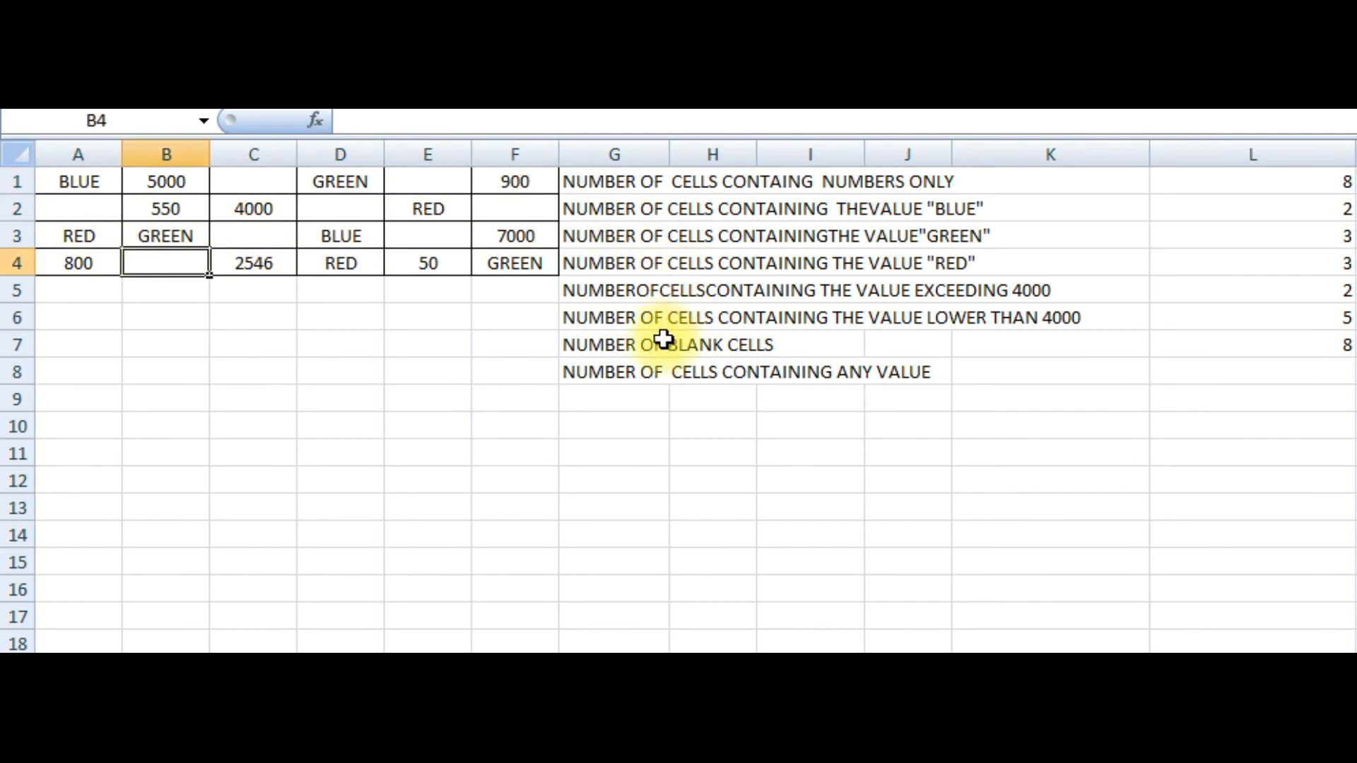
Step: Enter =COUNTA(A1:F4) in cell L8 to count the cells containing any value
{"action": "left_click", "coordinate": [1236, 368]}
{"action": "type", "text": "=COUNT"}
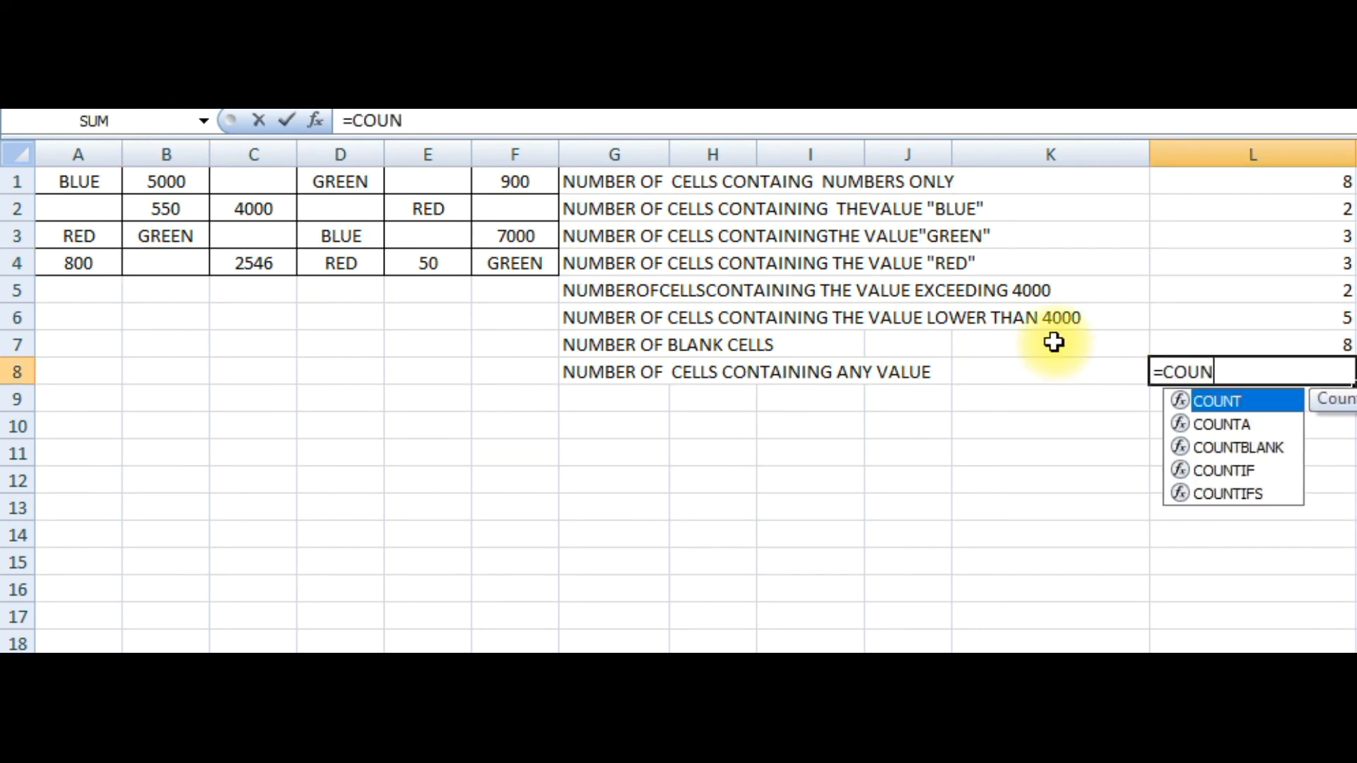
{"action": "left_click", "coordinate": [1233, 422]}
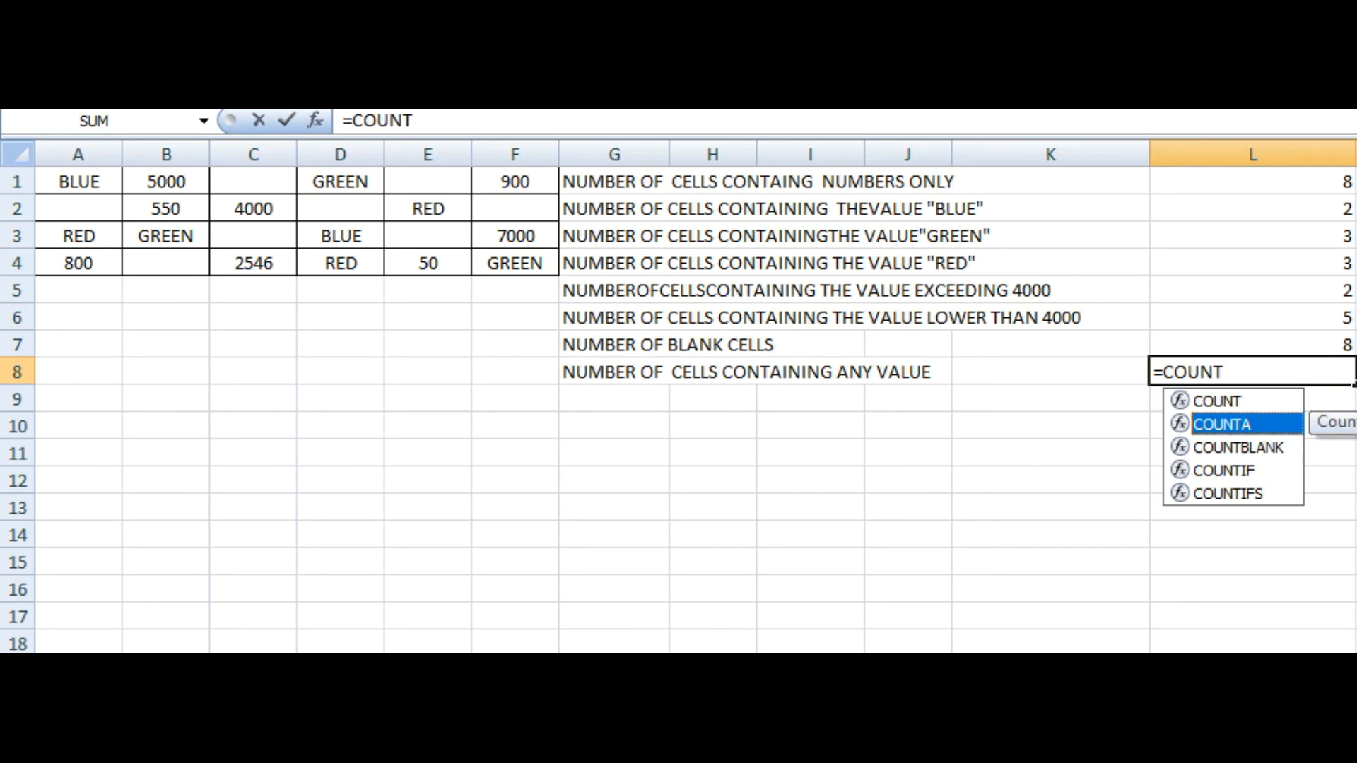
{"action": "double_click", "coordinate": [1261, 427]}
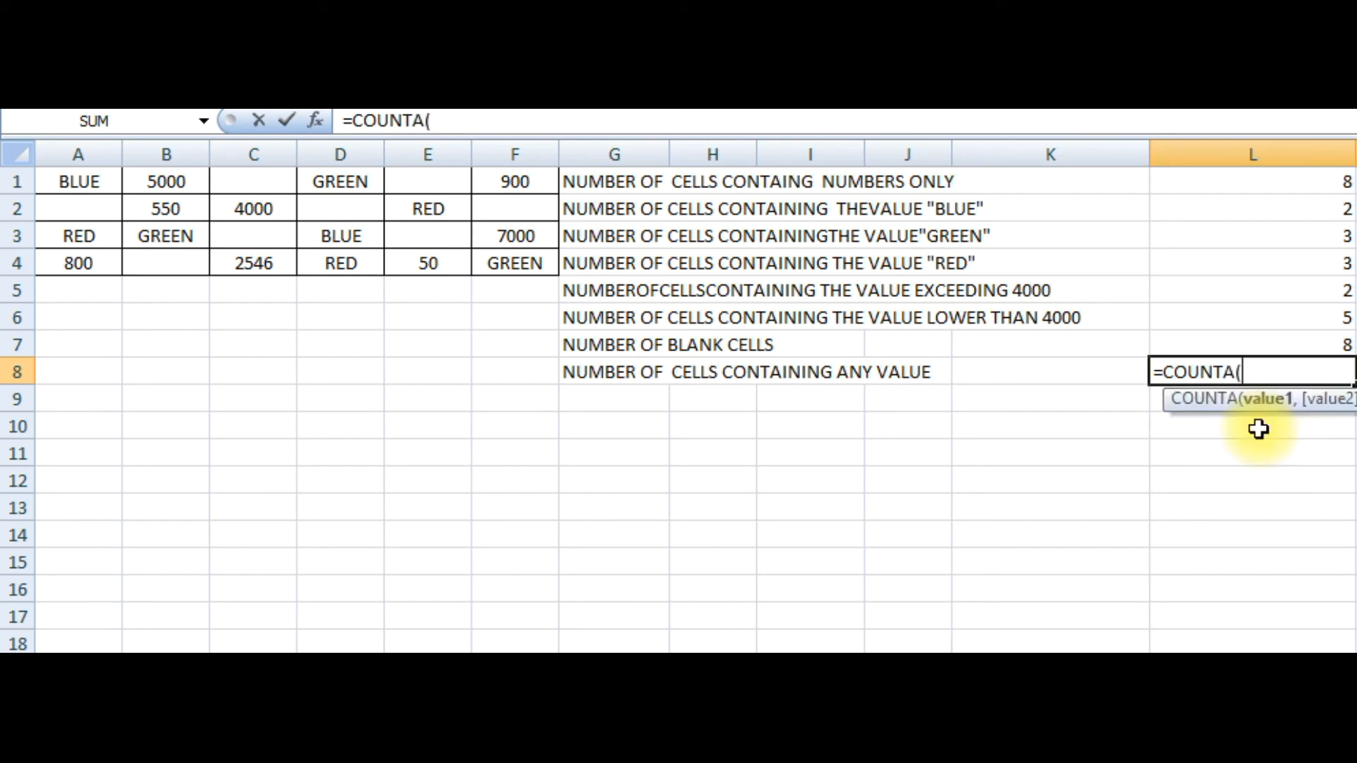
{"action": "left_click_drag", "start_coordinate": [82, 185], "coordinate": [503, 260]}
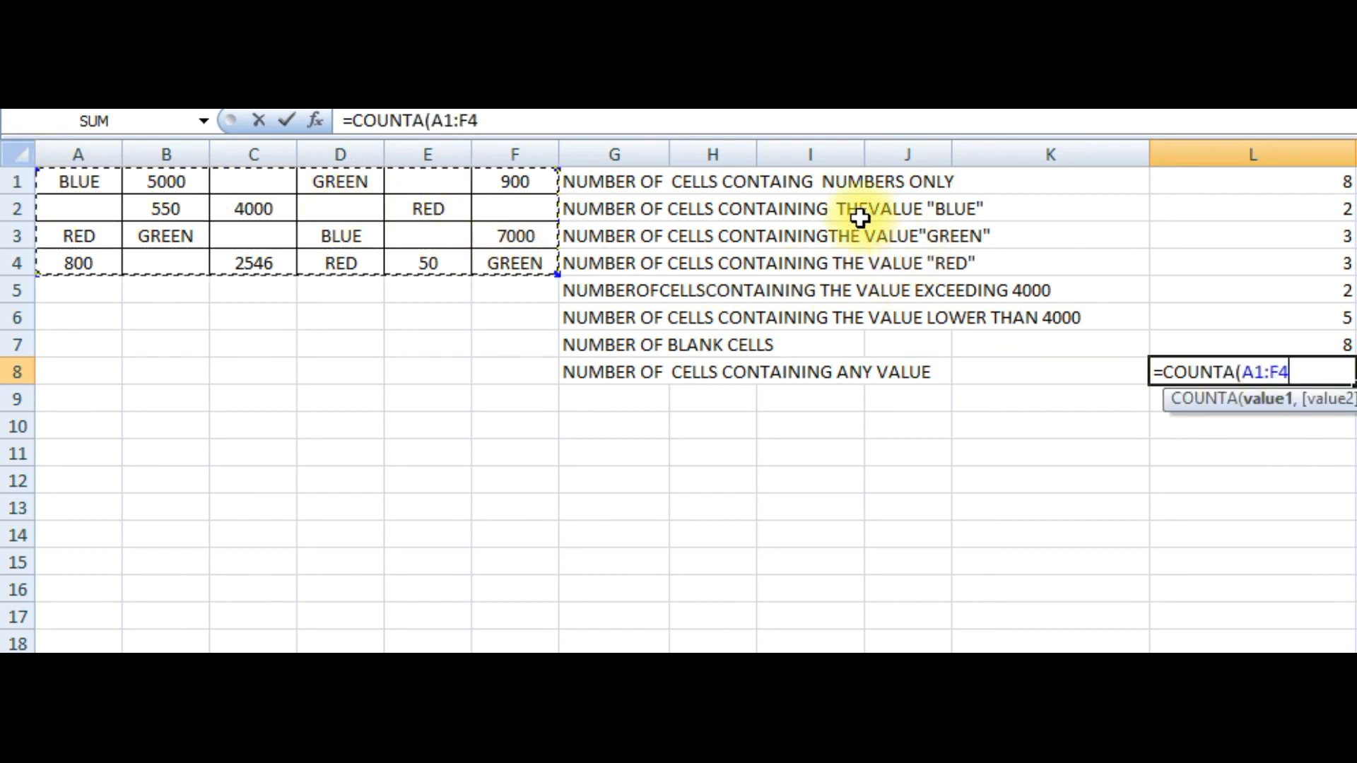
{"action": "type", "text": ")"}
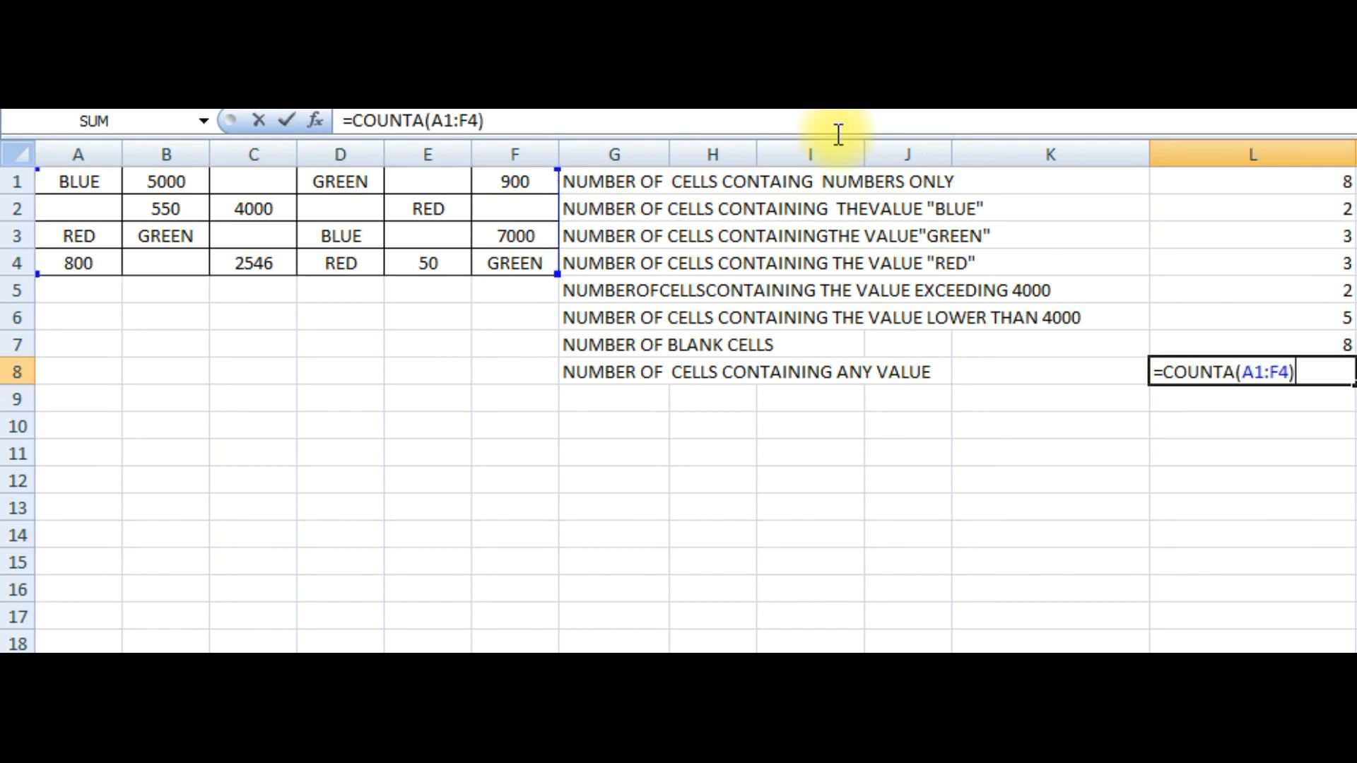
{"action": "key", "text": "Return"}
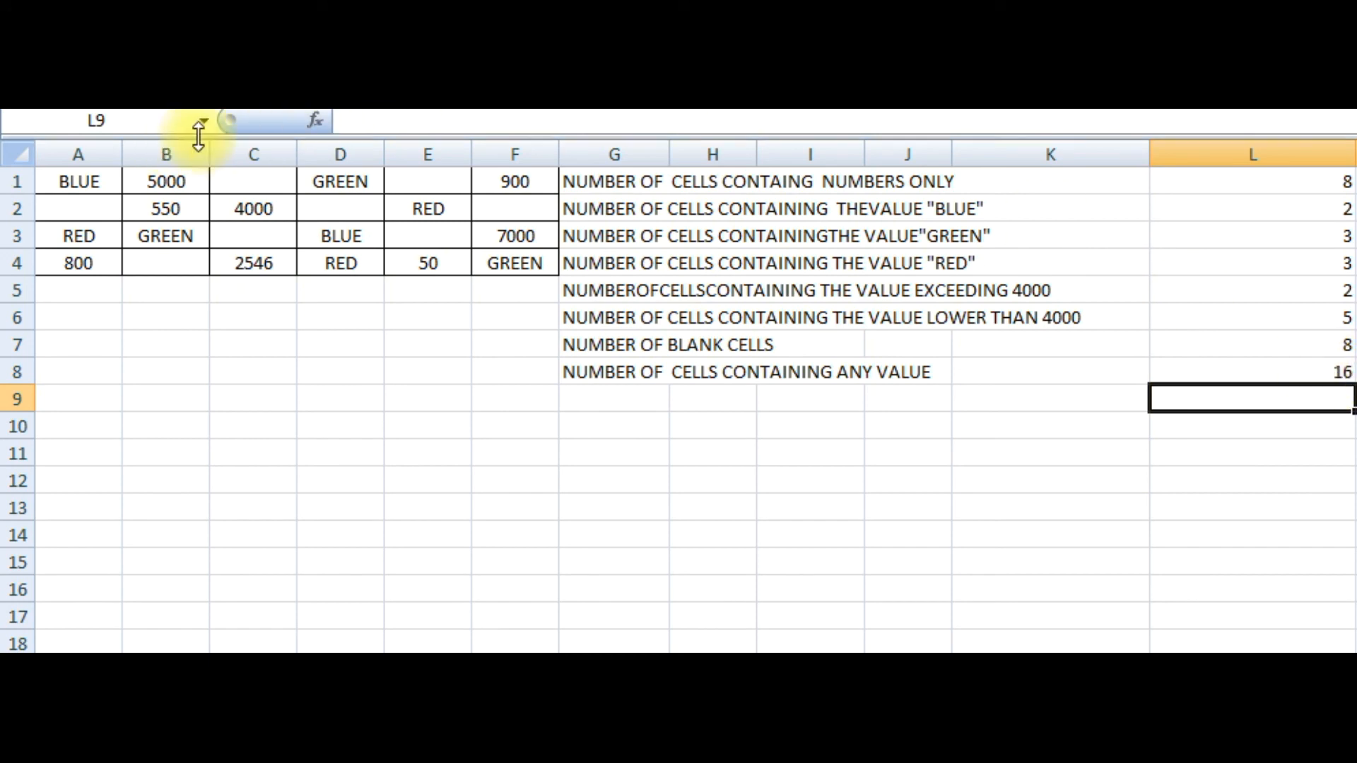
Step: Review the counting formulas in cells L1, L2, L5, L6, L7 and L8 one after another
{"action": "left_click", "coordinate": [1321, 183]}
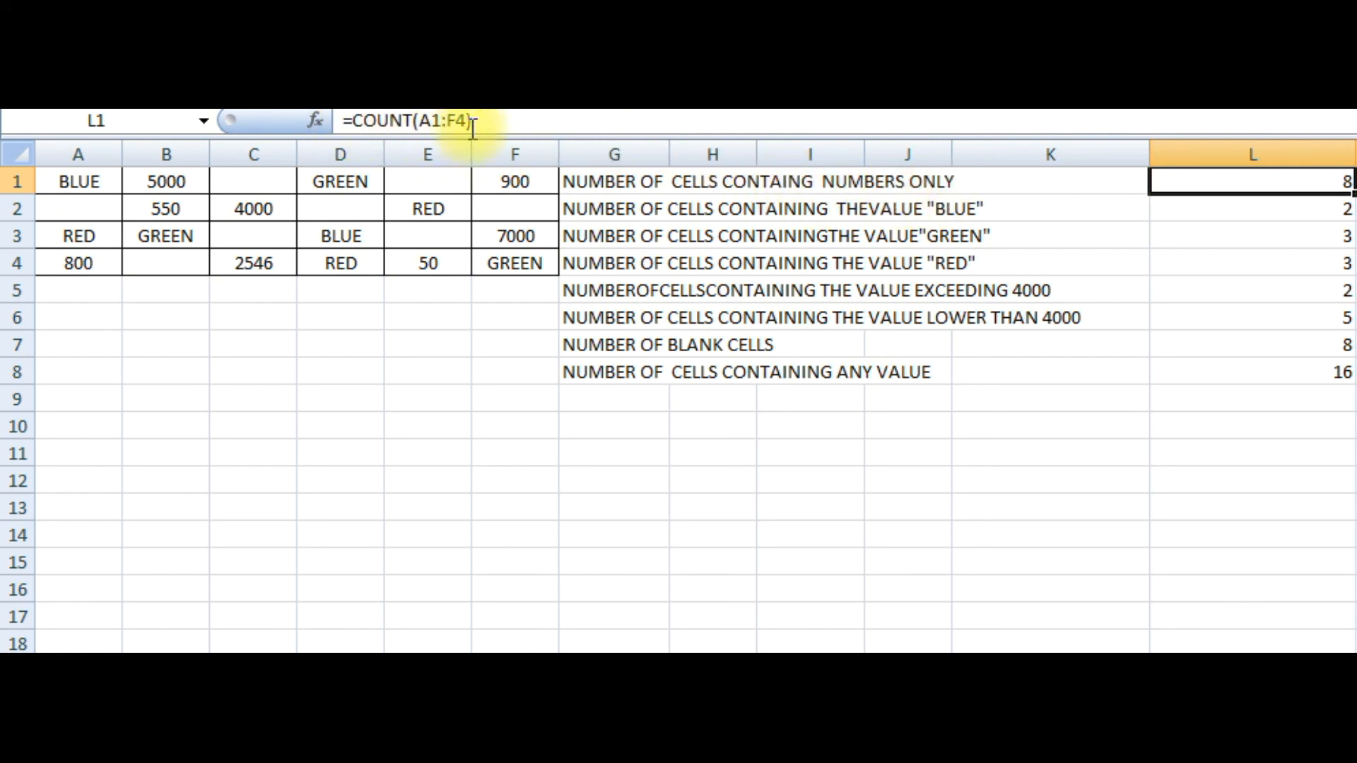
{"action": "left_click", "coordinate": [1256, 213]}
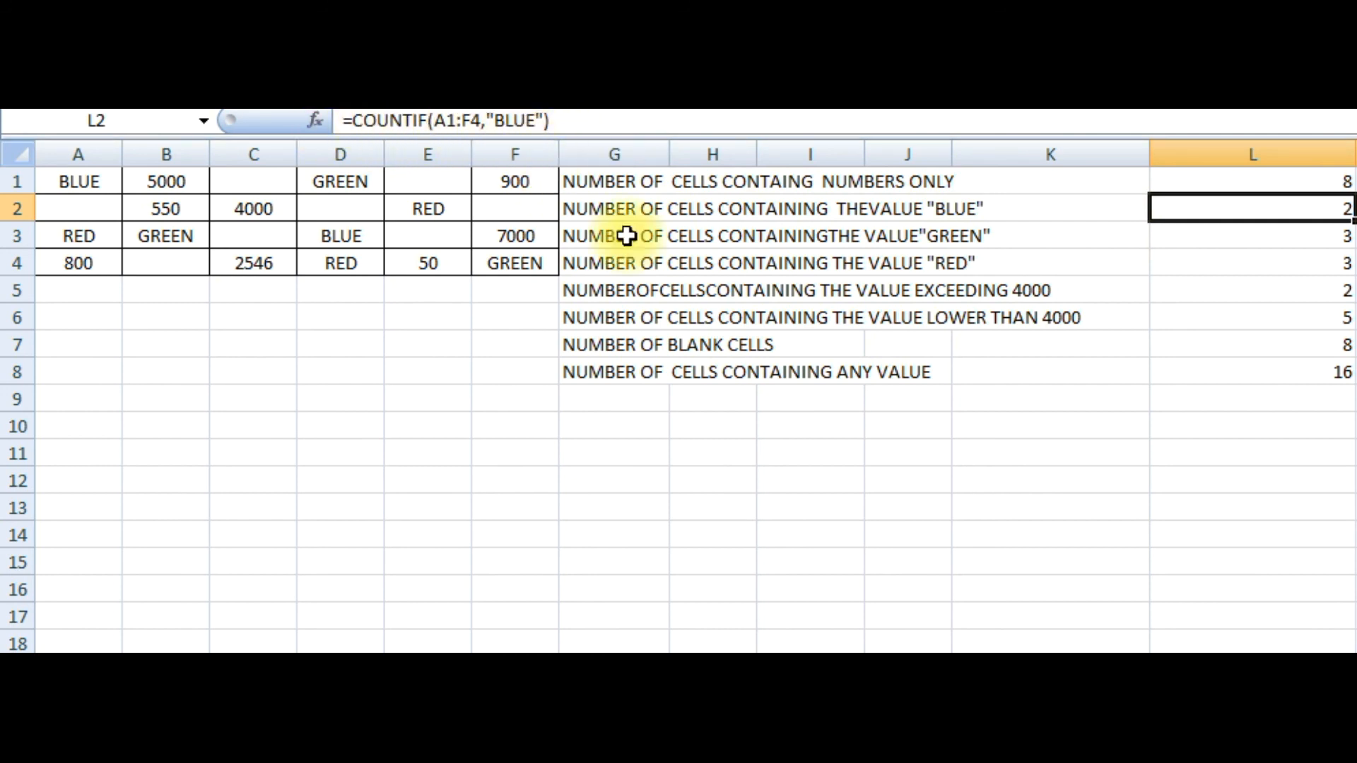
{"action": "left_click", "coordinate": [1262, 289]}
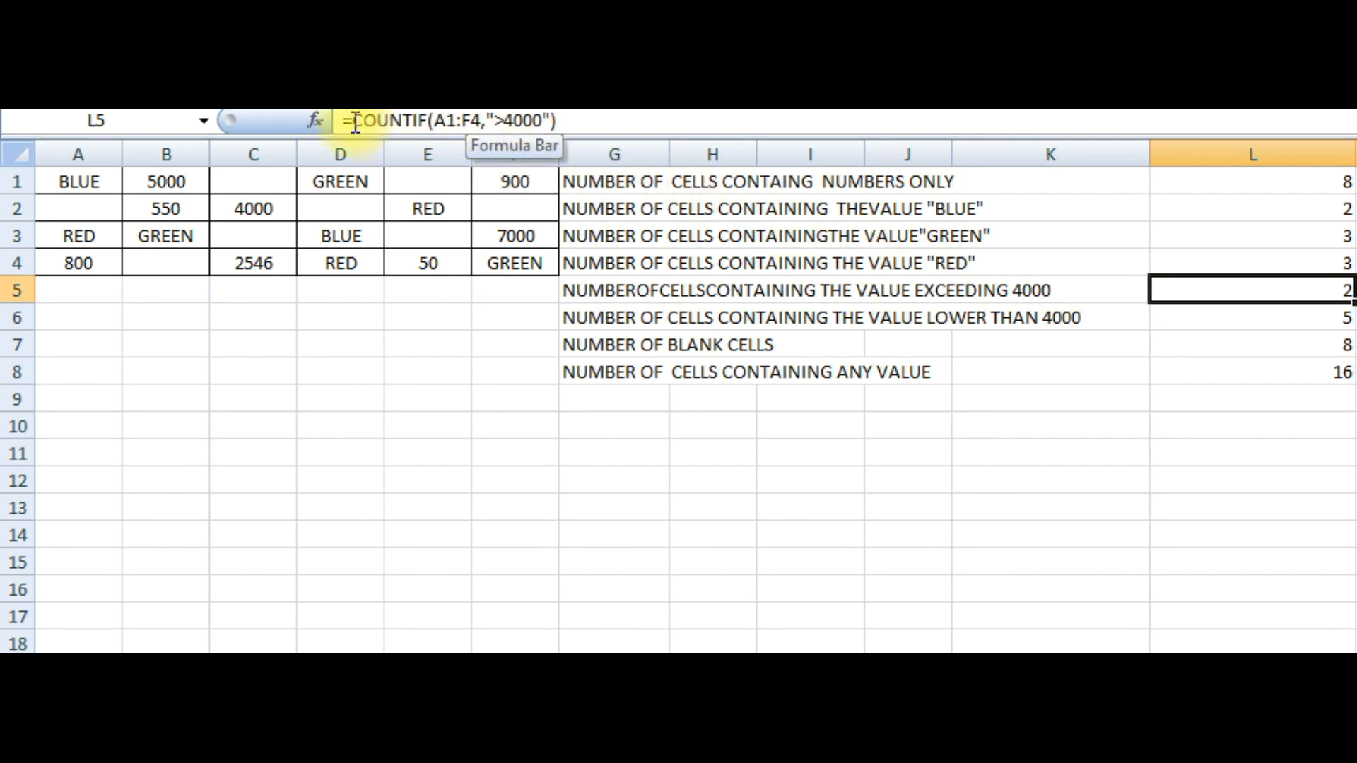
{"action": "left_click", "coordinate": [1225, 322]}
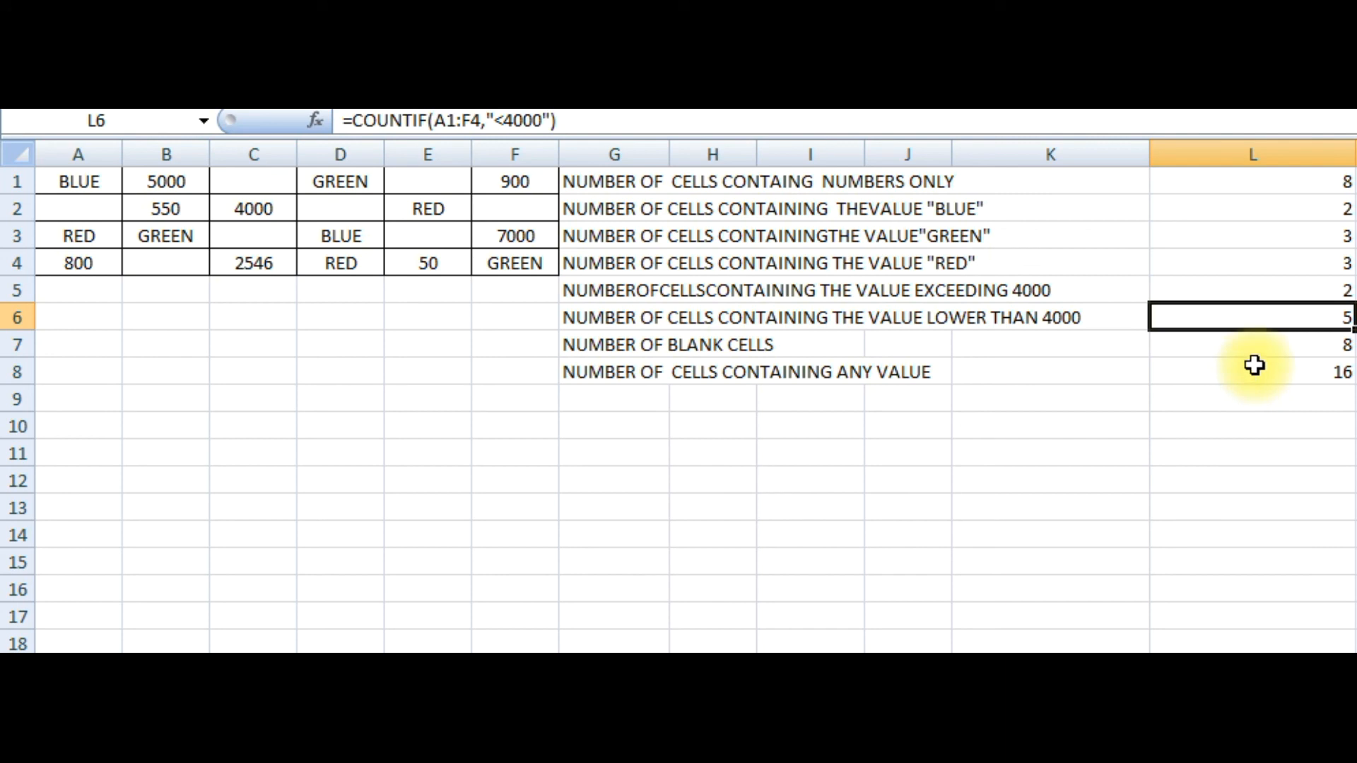
{"action": "left_click", "coordinate": [1269, 346]}
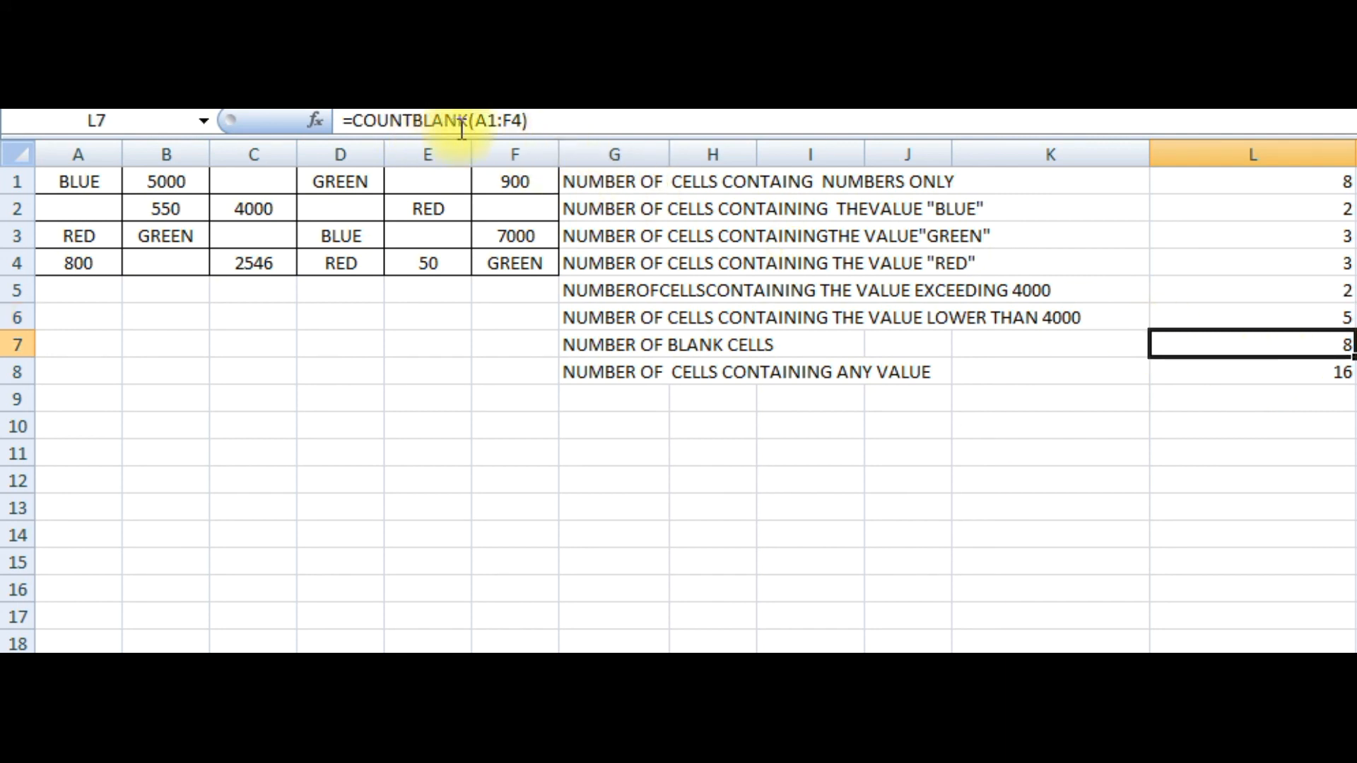
{"action": "left_click", "coordinate": [1233, 374]}
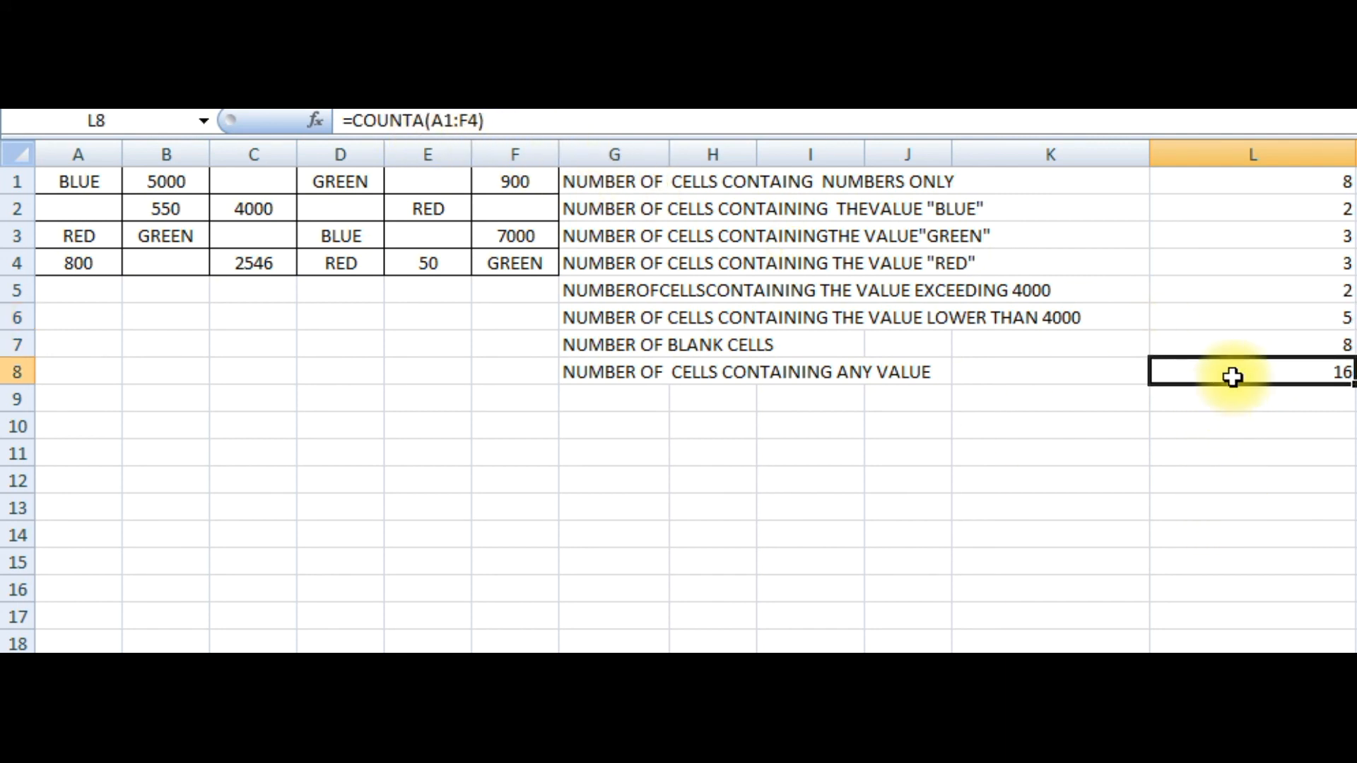